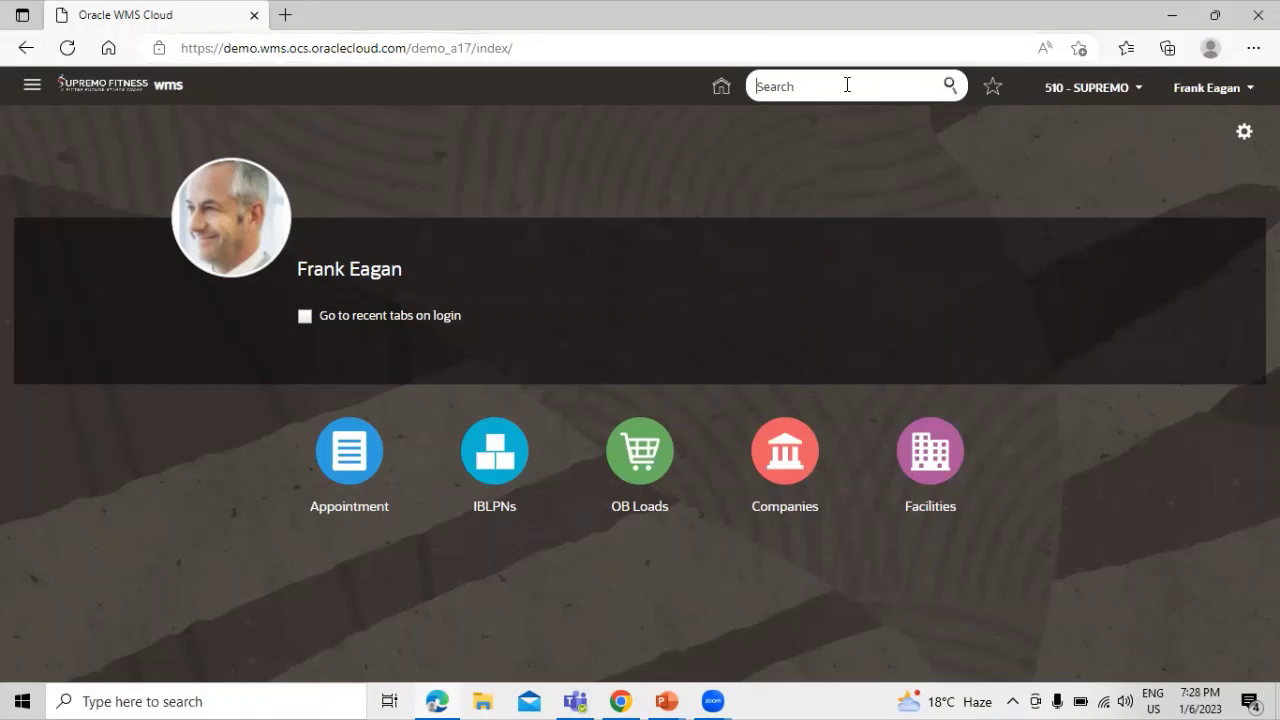
# Step: Search for "putaw" and open the Putaway Rules screen
pyautogui.write('put')
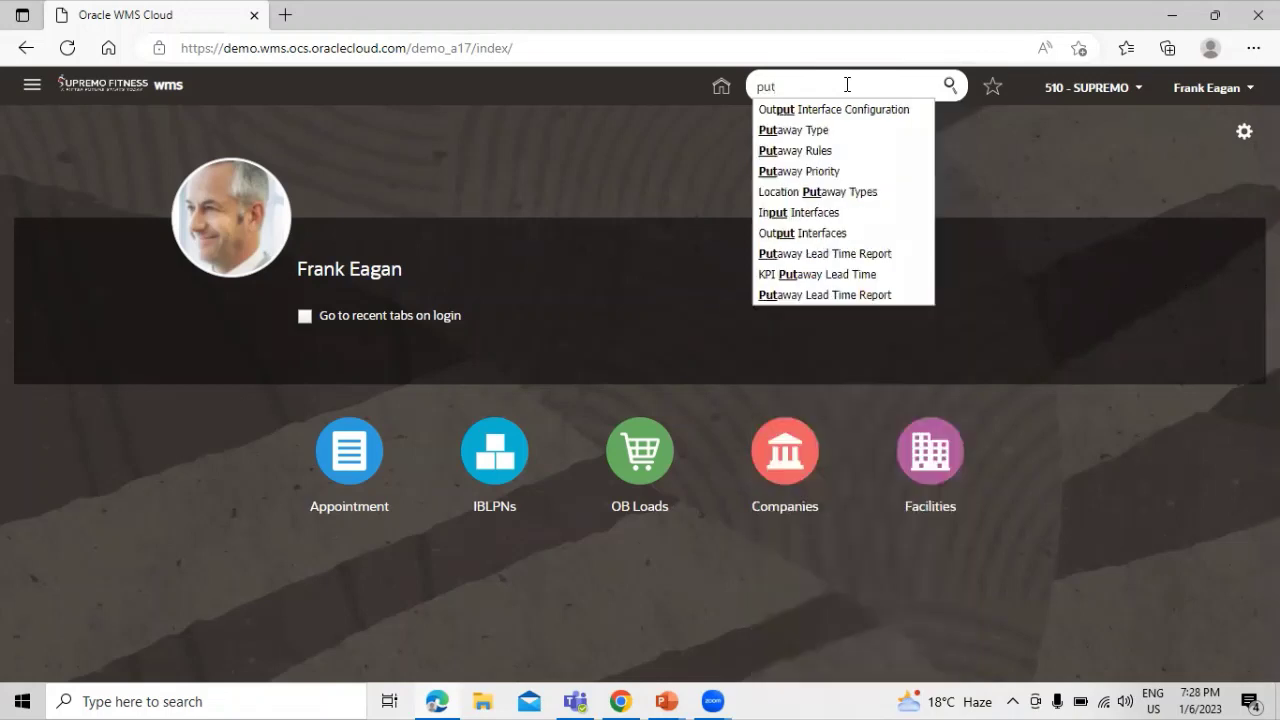
pyautogui.write('aw')
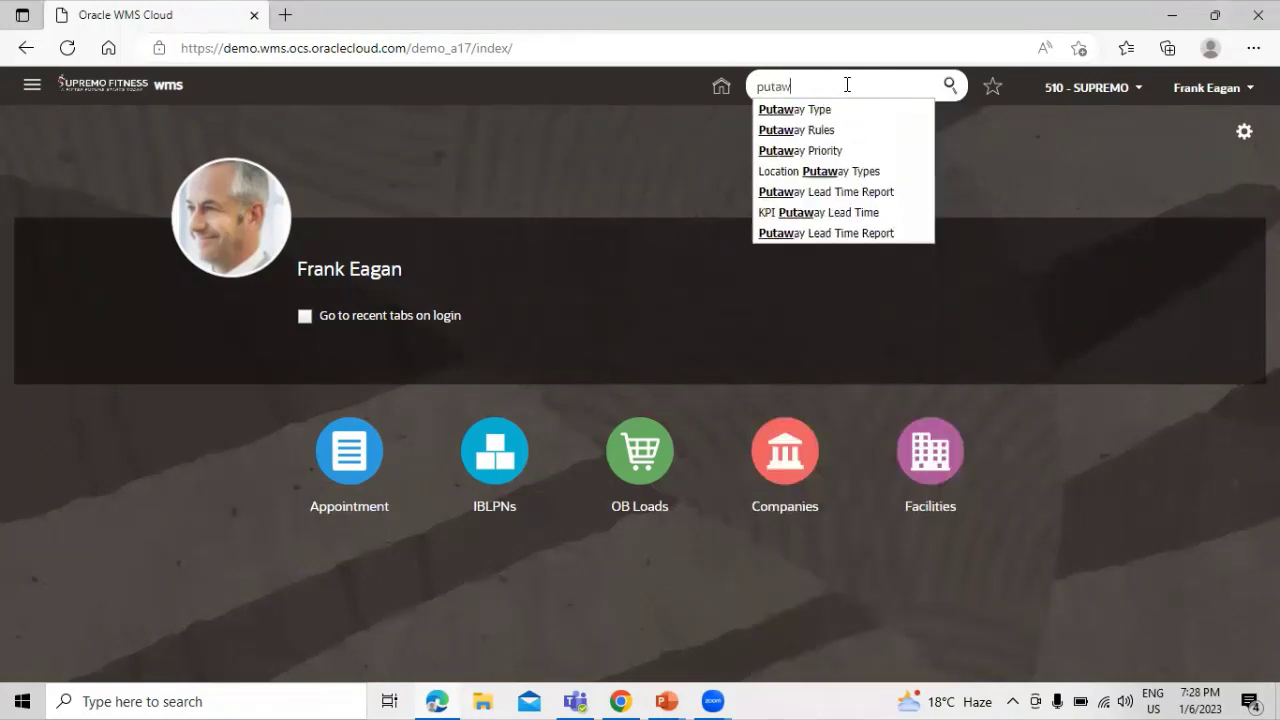
pyautogui.click(810, 131)
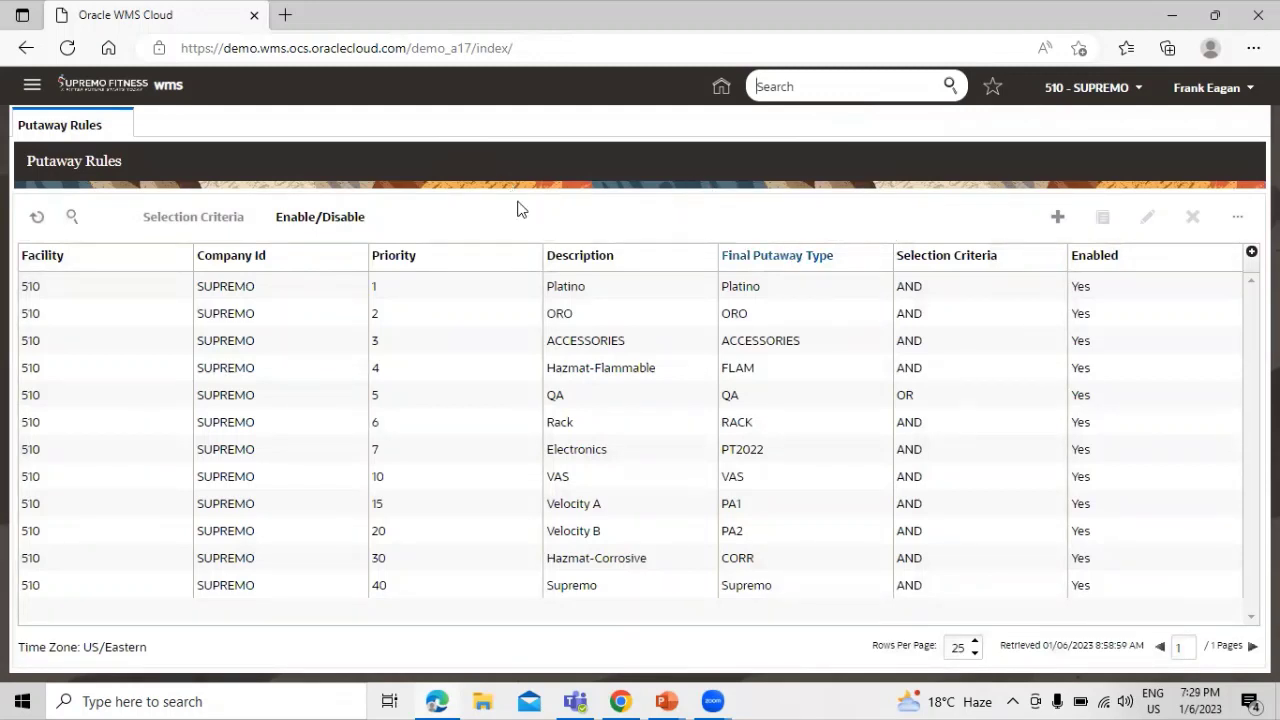
# Step: Create and save an enabled putaway rule with priority 8, description Mechanical and final putaway type PT2023
pyautogui.click(1058, 218)
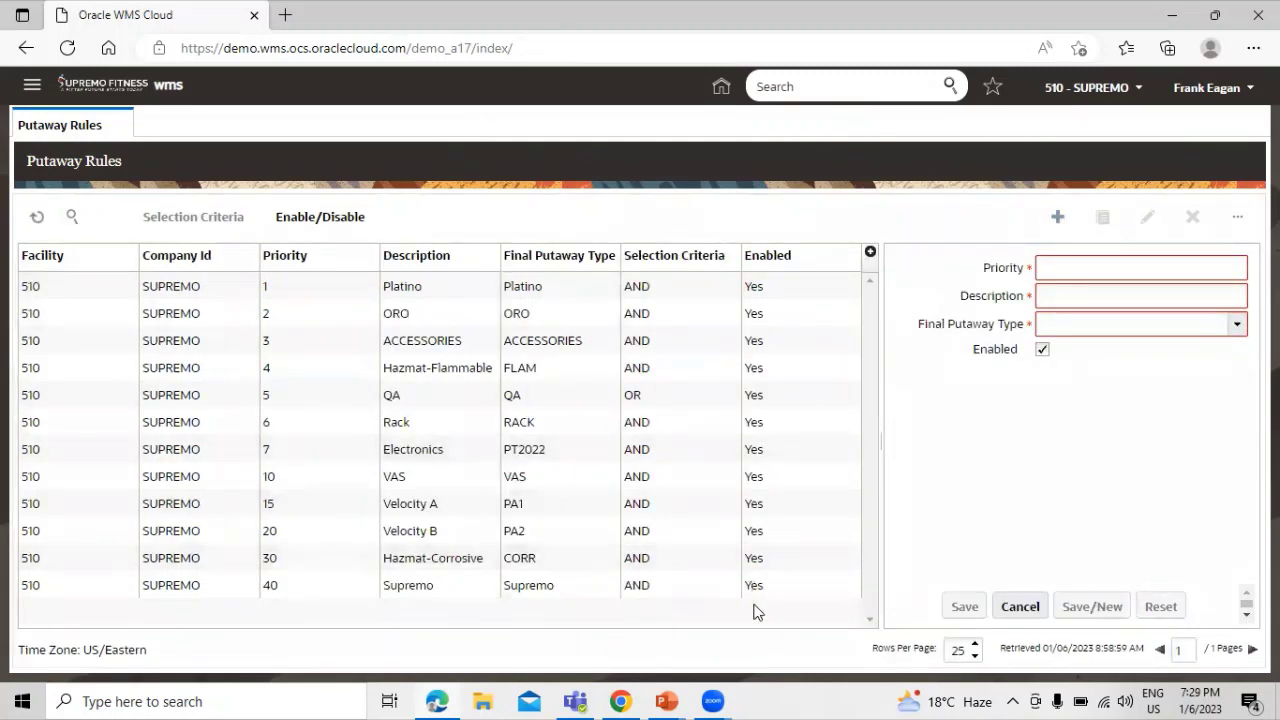
pyautogui.click(1079, 268)
pyautogui.write('8')
pyautogui.press('Tab')
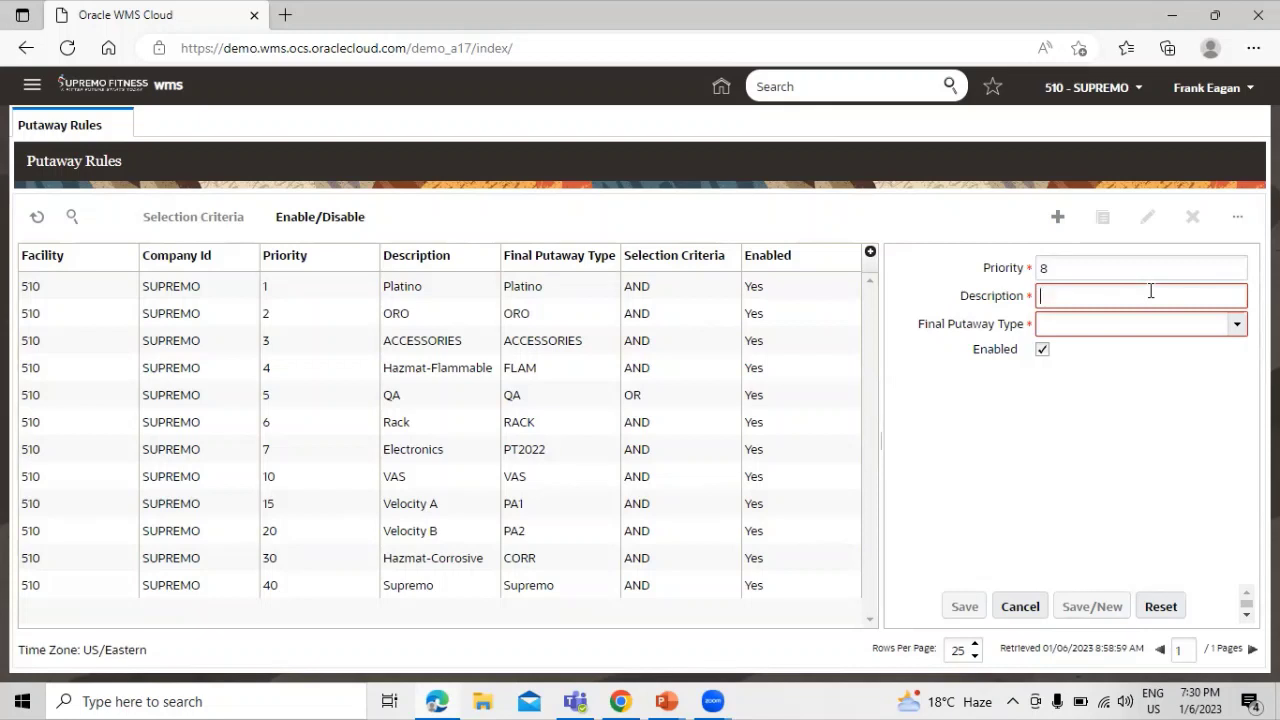
pyautogui.write('Mechanical')
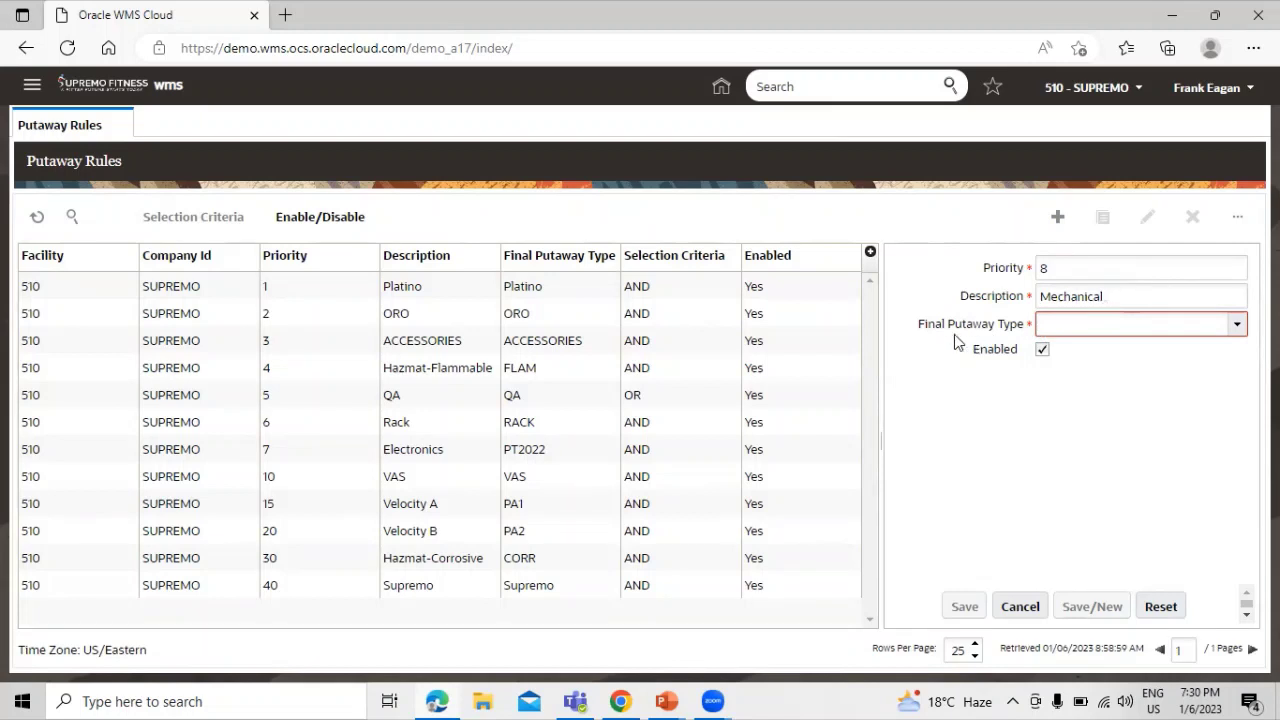
pyautogui.click(1236, 326)
pyautogui.scroll(-3, 1108, 428)
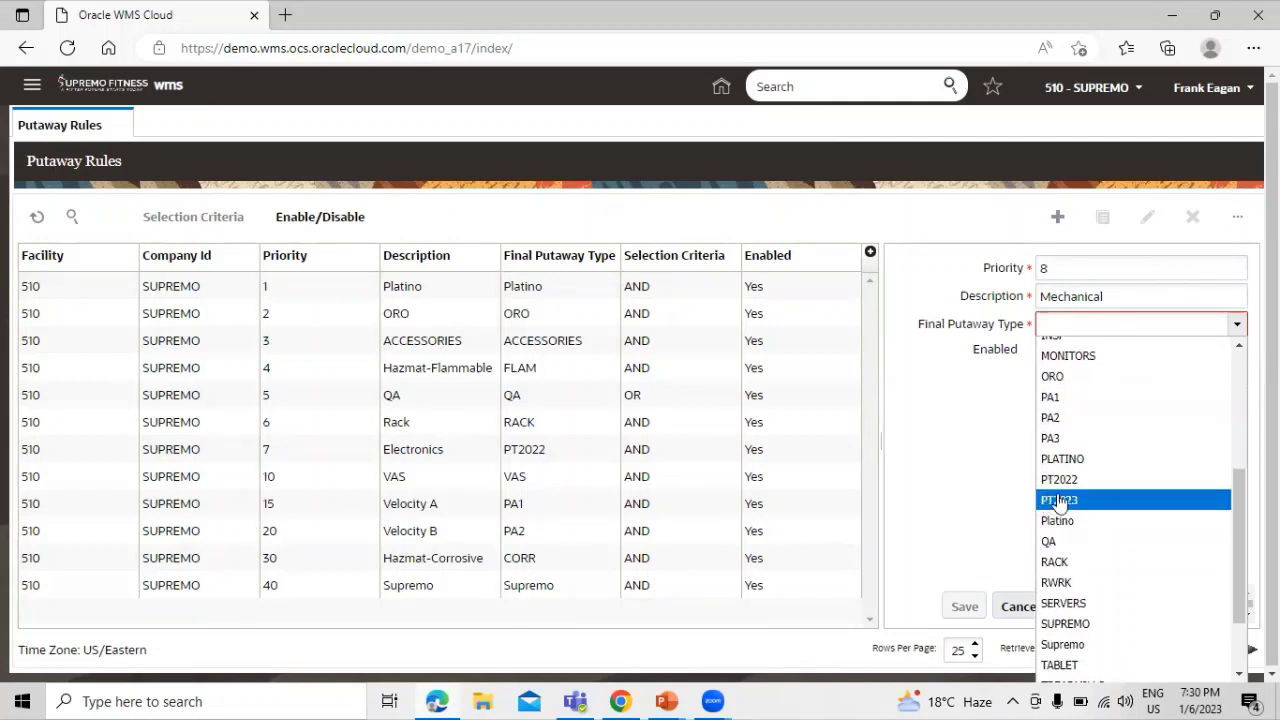
pyautogui.click(1074, 505)
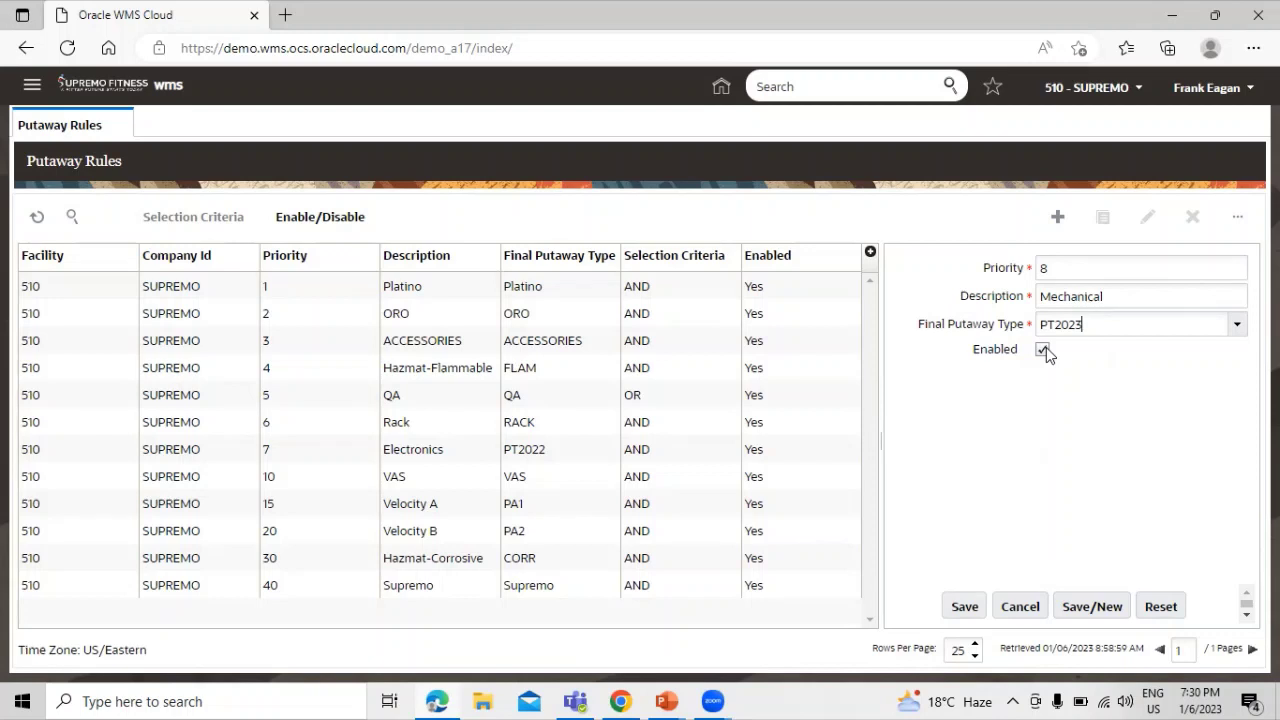
pyautogui.click(964, 606)
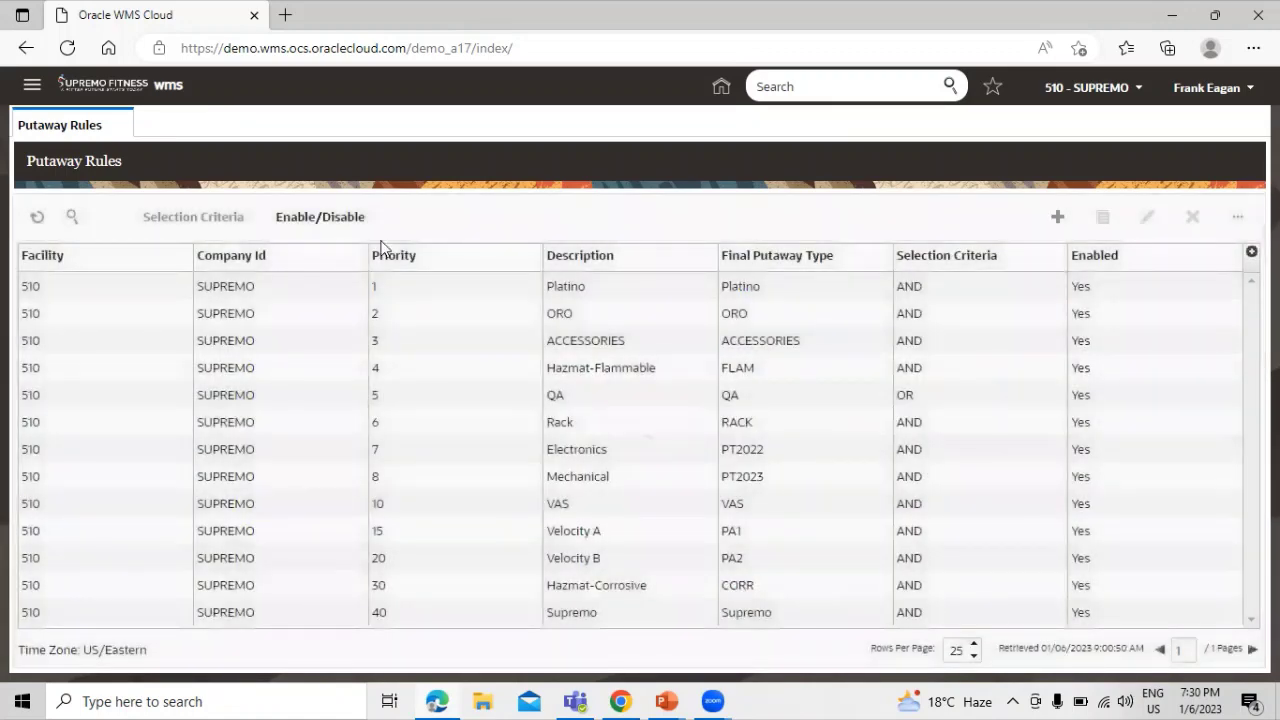
# Step: Open the selection criteria of the Mechanical putaway rule
pyautogui.click(322, 475)
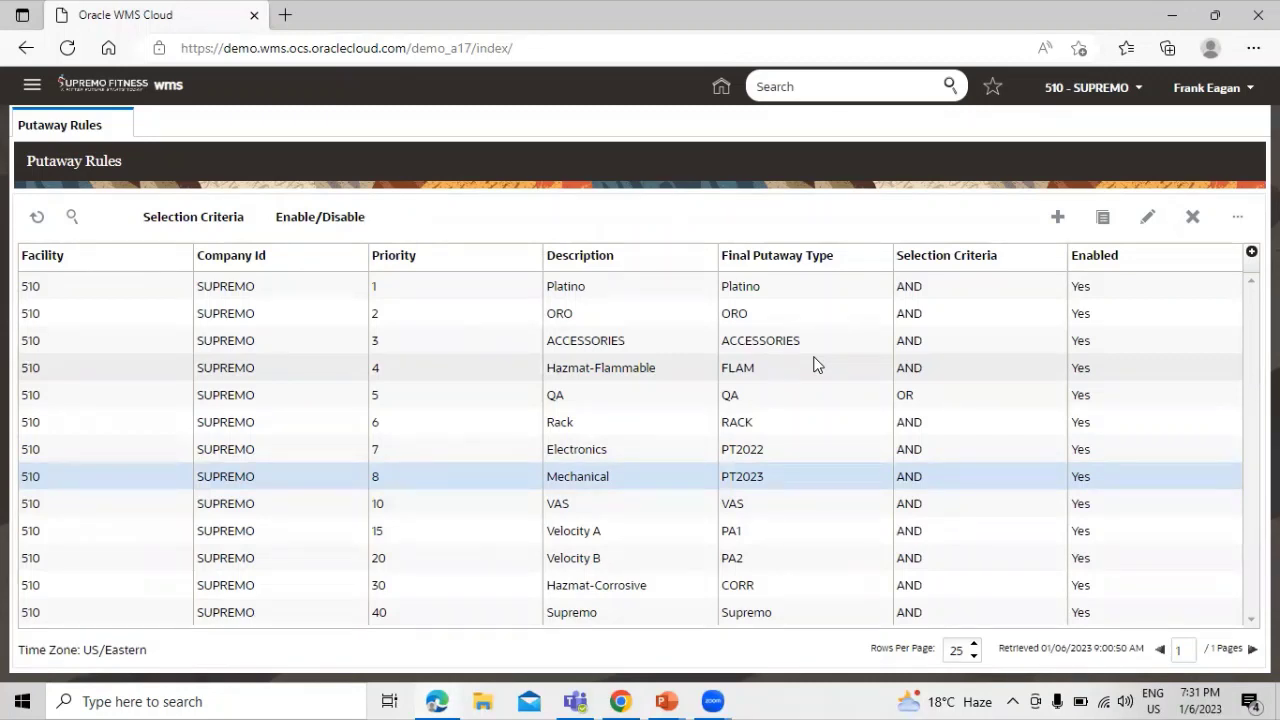
pyautogui.click(821, 477)
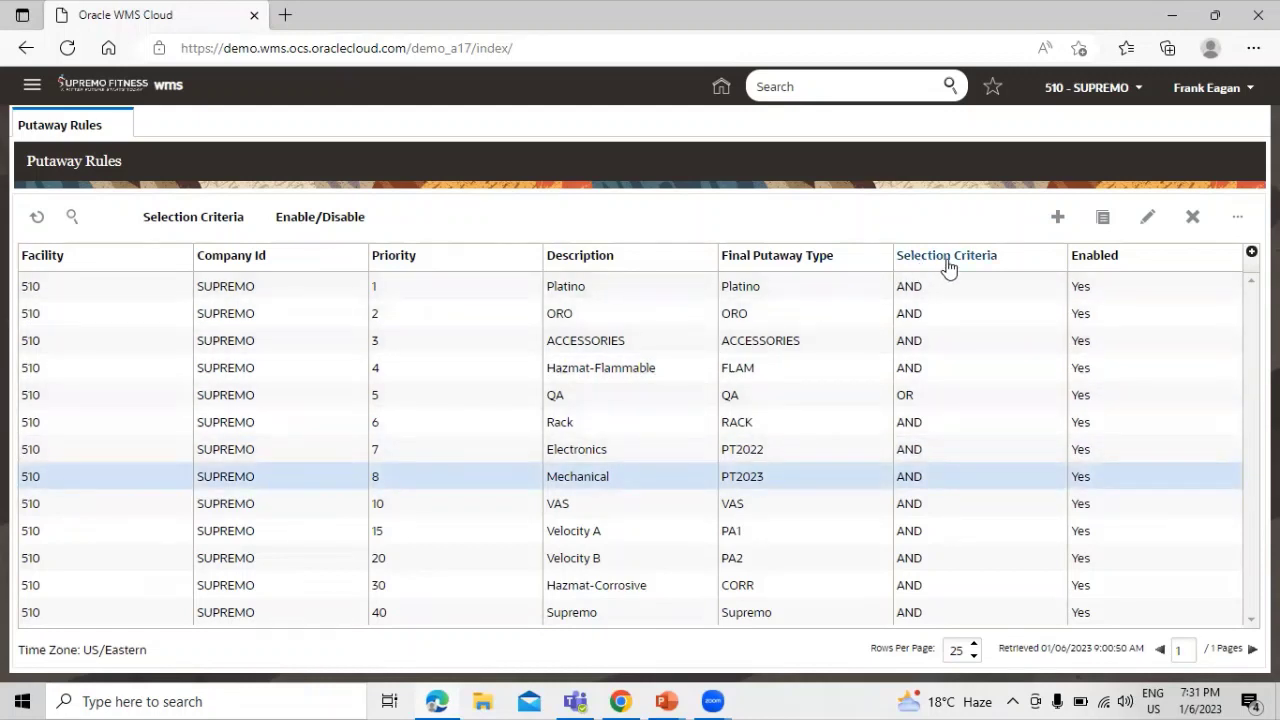
pyautogui.moveTo(945, 477); pyautogui.dragTo(905, 475)
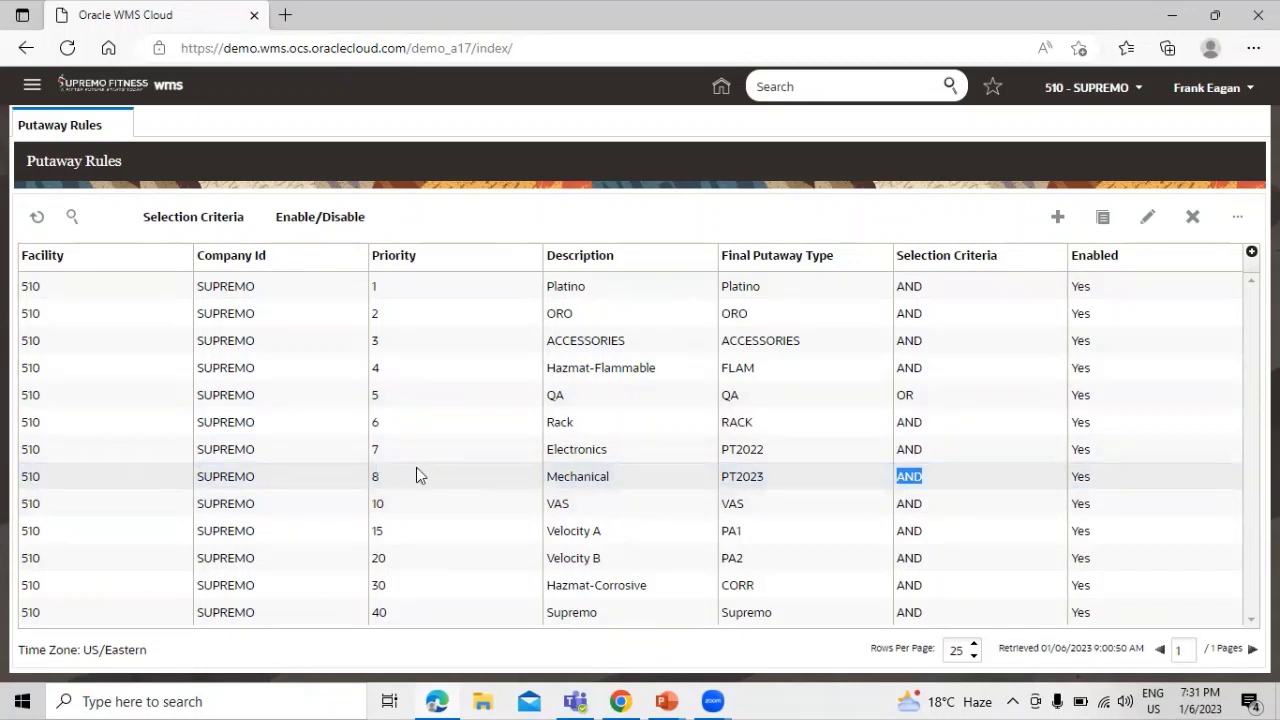
pyautogui.moveTo(963, 482)
pyautogui.click(307, 480)
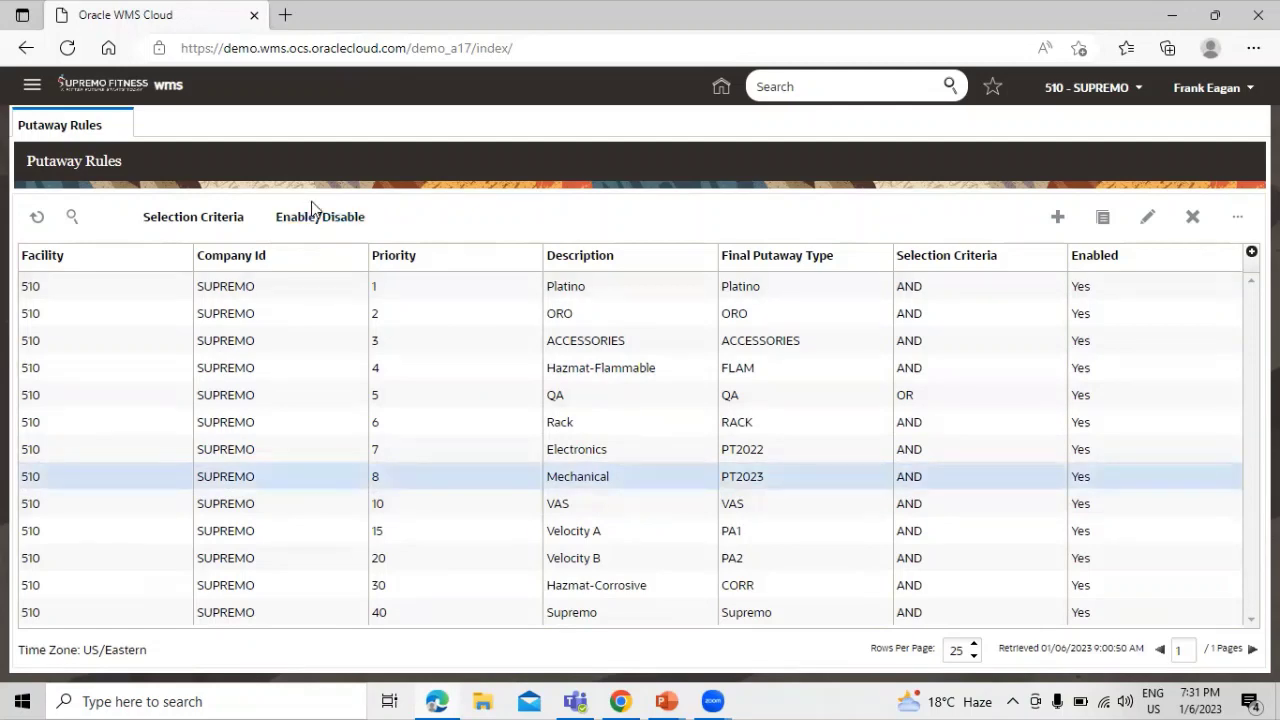
pyautogui.click(193, 217)
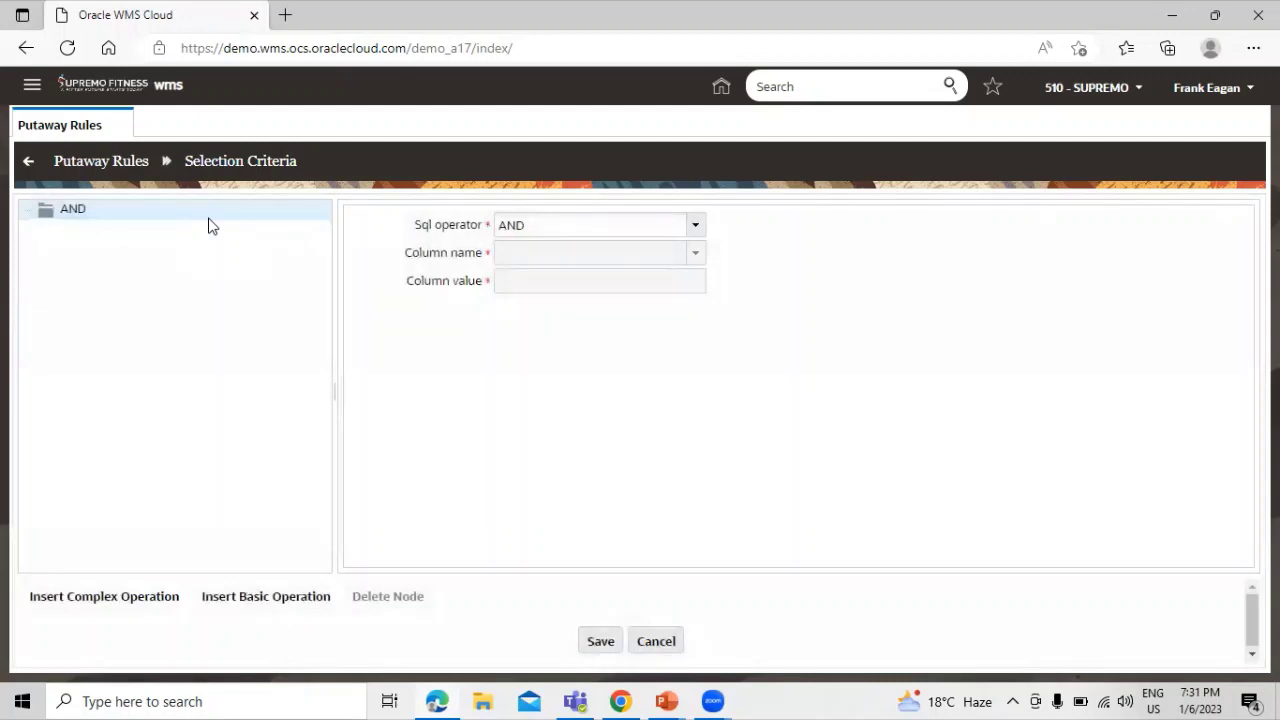
# Step: Look through the SQL operators available for the root AND node without changing it
pyautogui.click(209, 219)
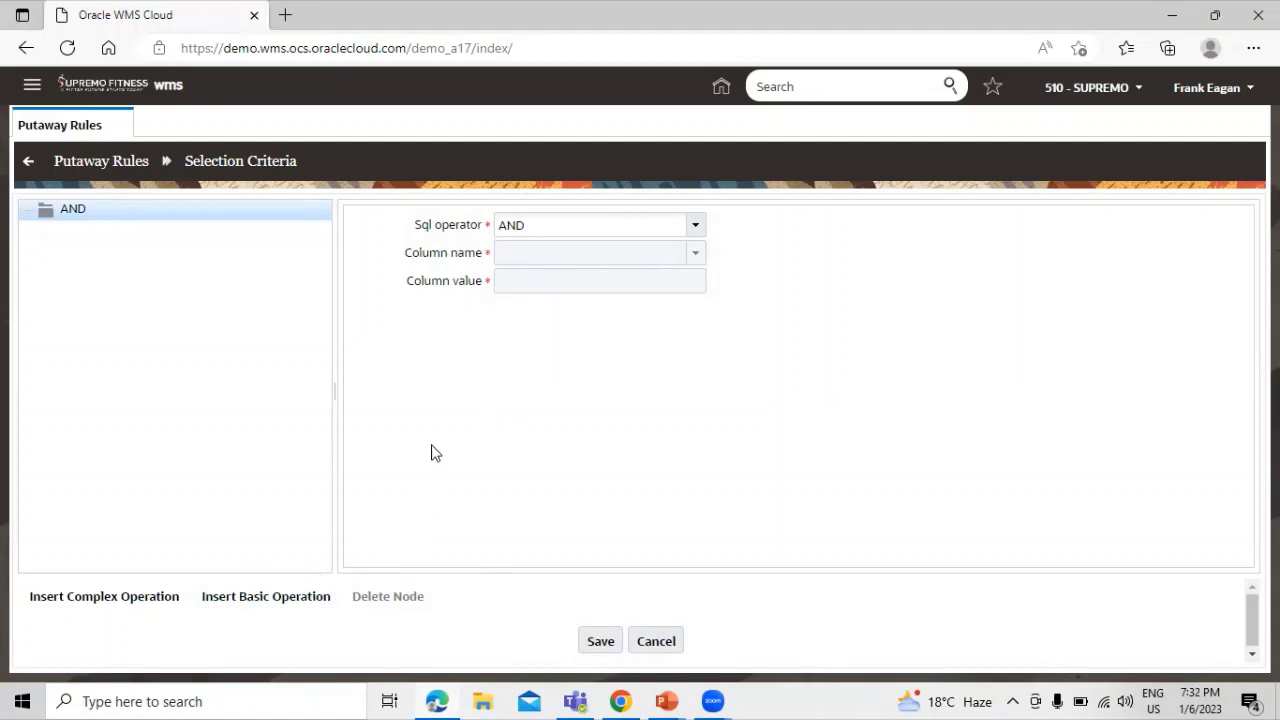
pyautogui.moveTo(411, 226); pyautogui.dragTo(523, 232)
pyautogui.click(699, 226)
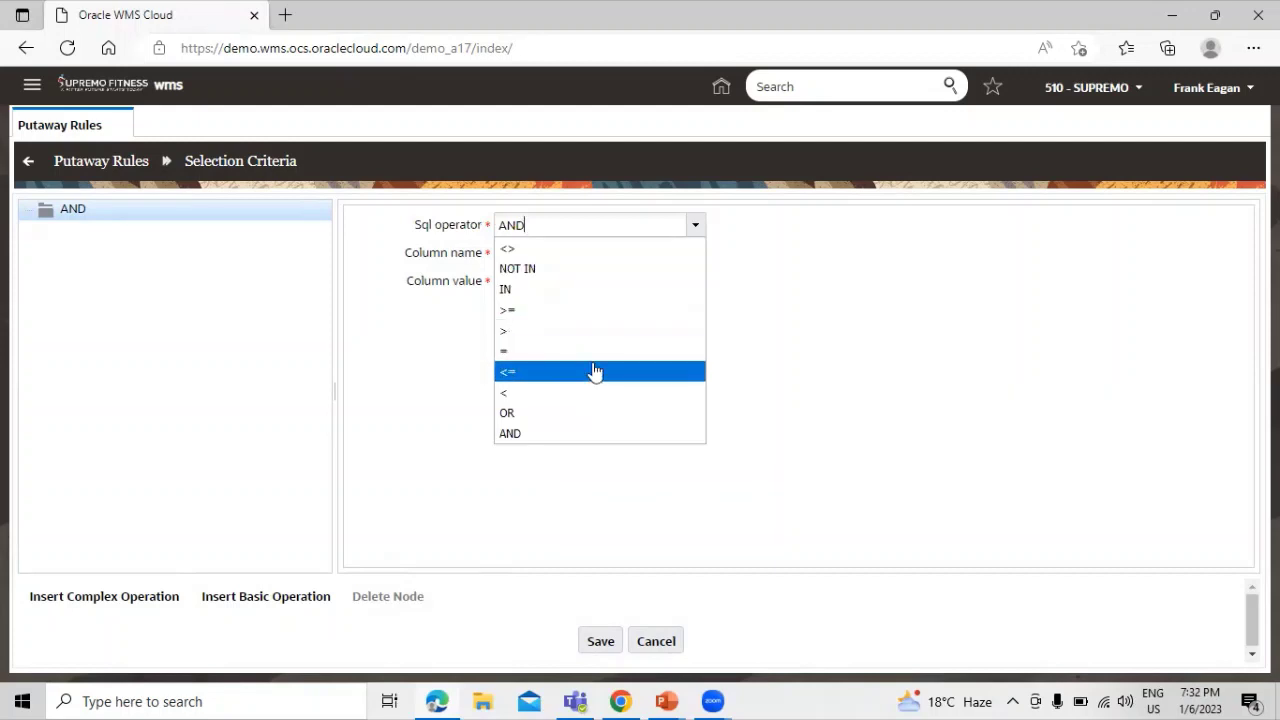
pyautogui.click(397, 396)
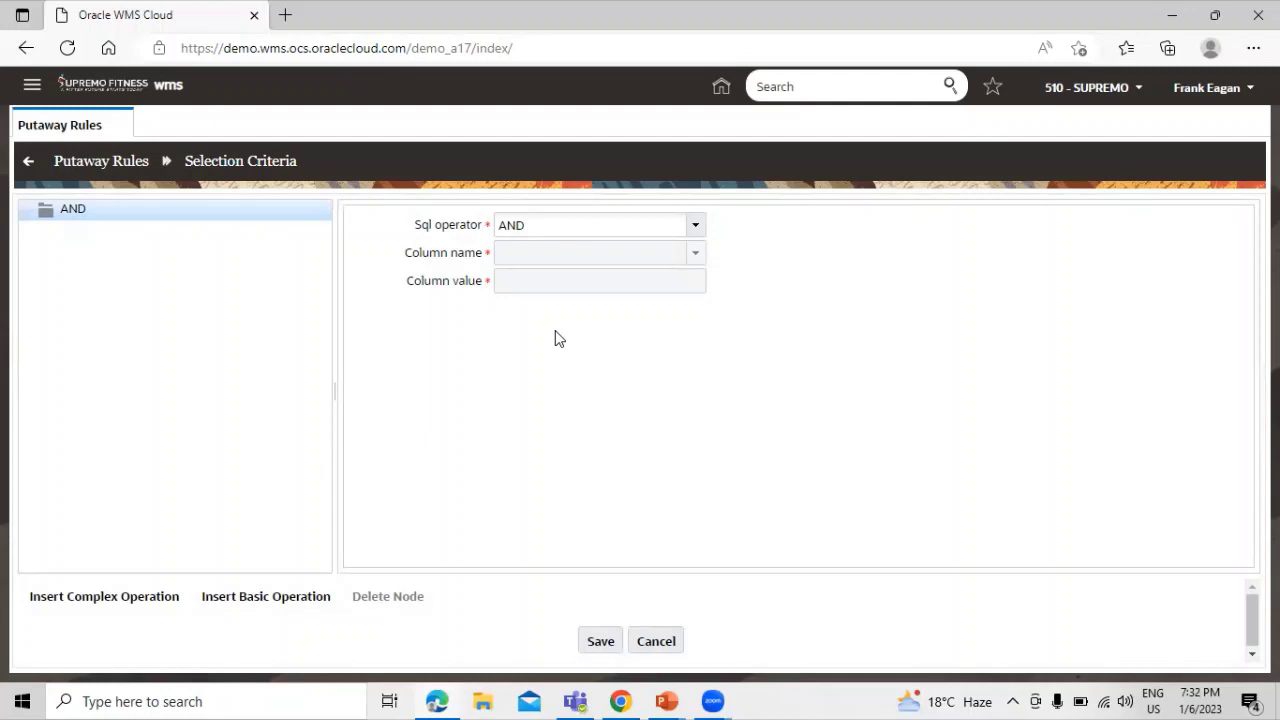
# Step: Insert a basic operation under the AND node with OR as its SQL operator
pyautogui.click(266, 596)
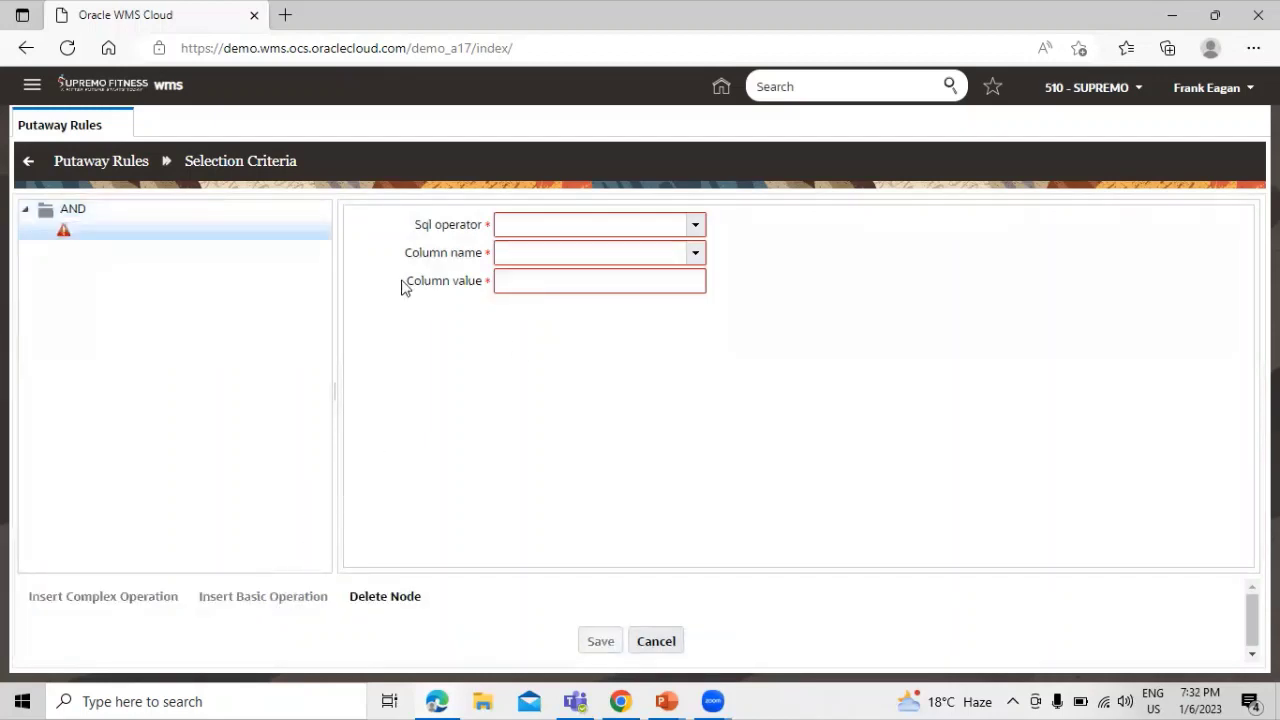
pyautogui.click(695, 226)
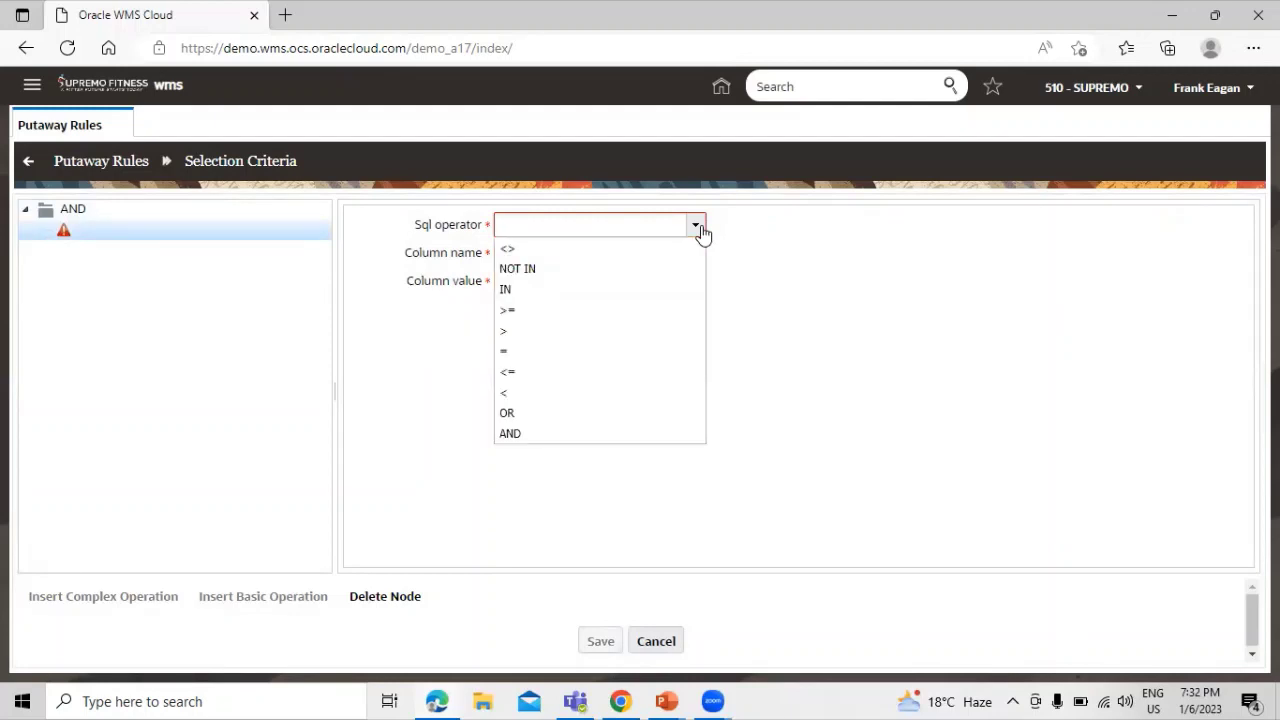
pyautogui.click(650, 413)
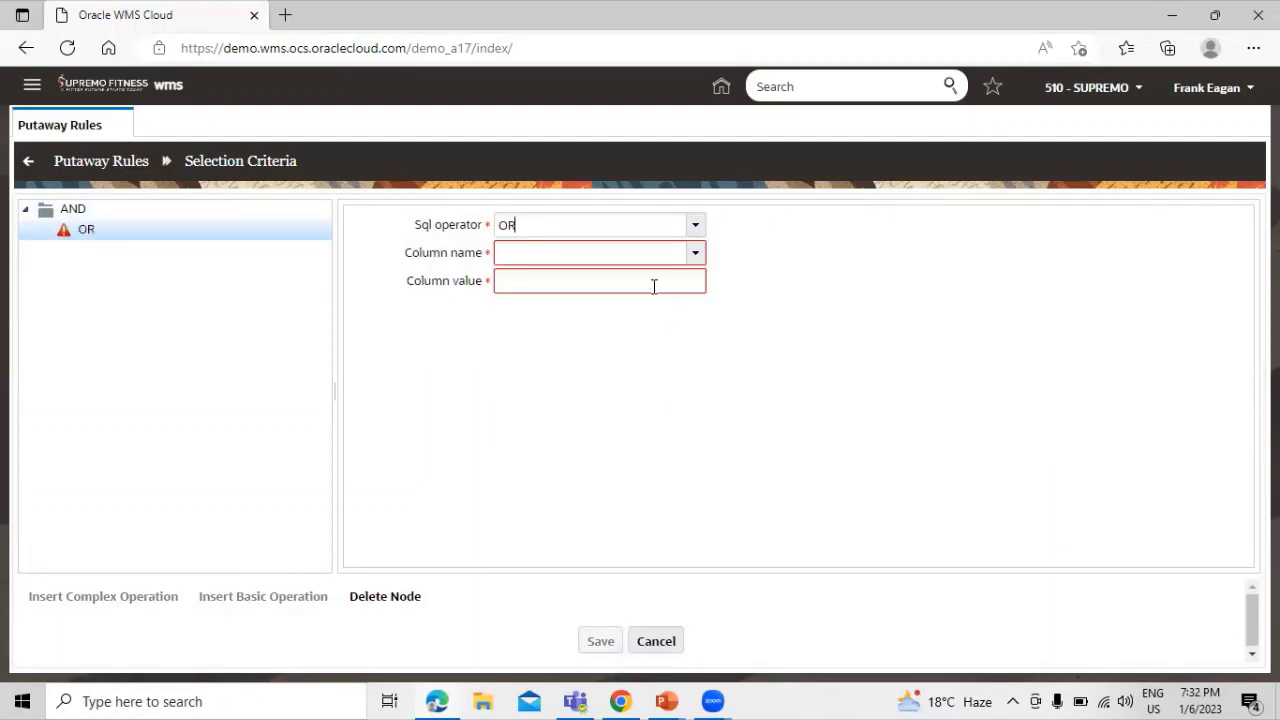
# Step: Set the basic operation's column name to Item Description and its column value to Bearing
pyautogui.click(695, 256)
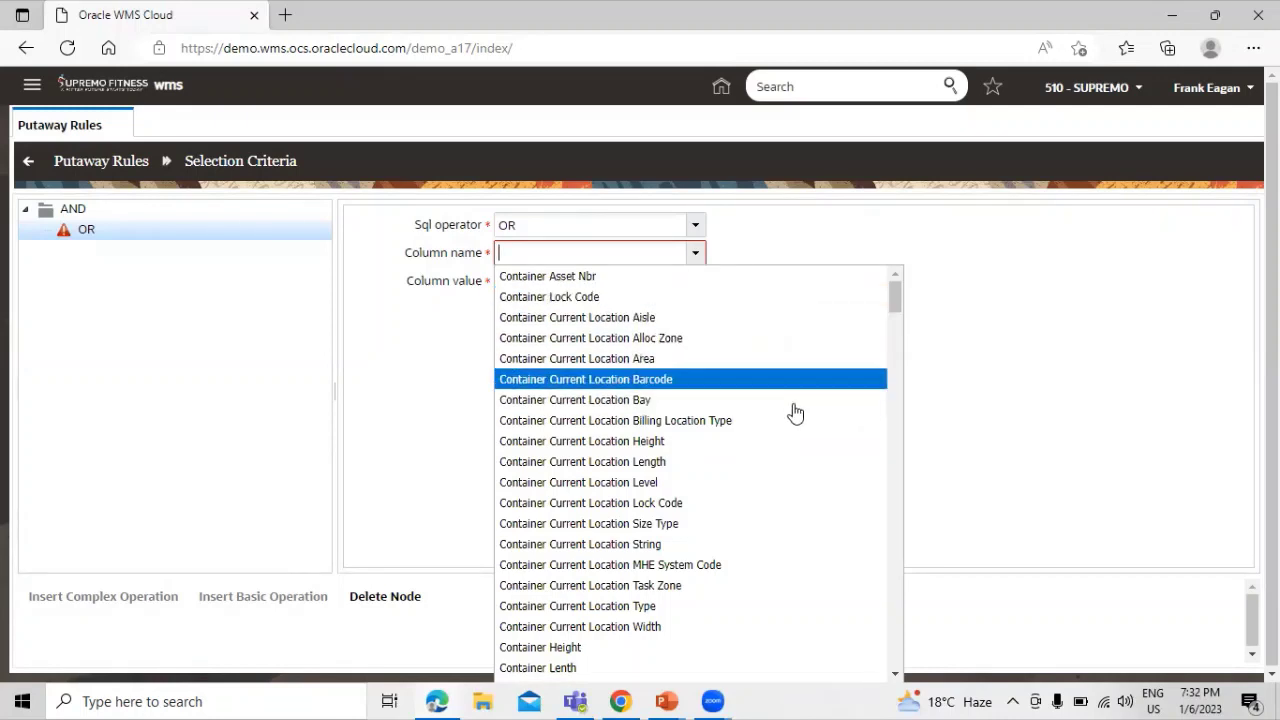
pyautogui.scroll(-7, 803, 388)
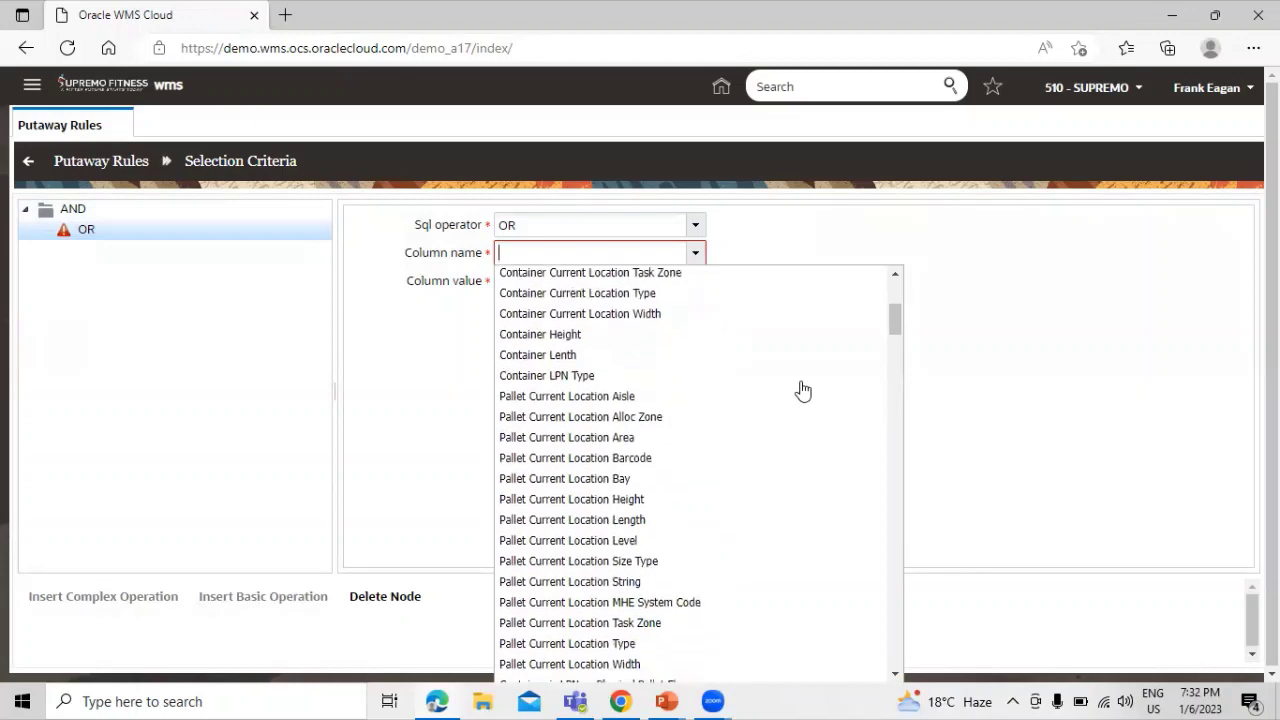
pyautogui.scroll(-15, 726, 336)
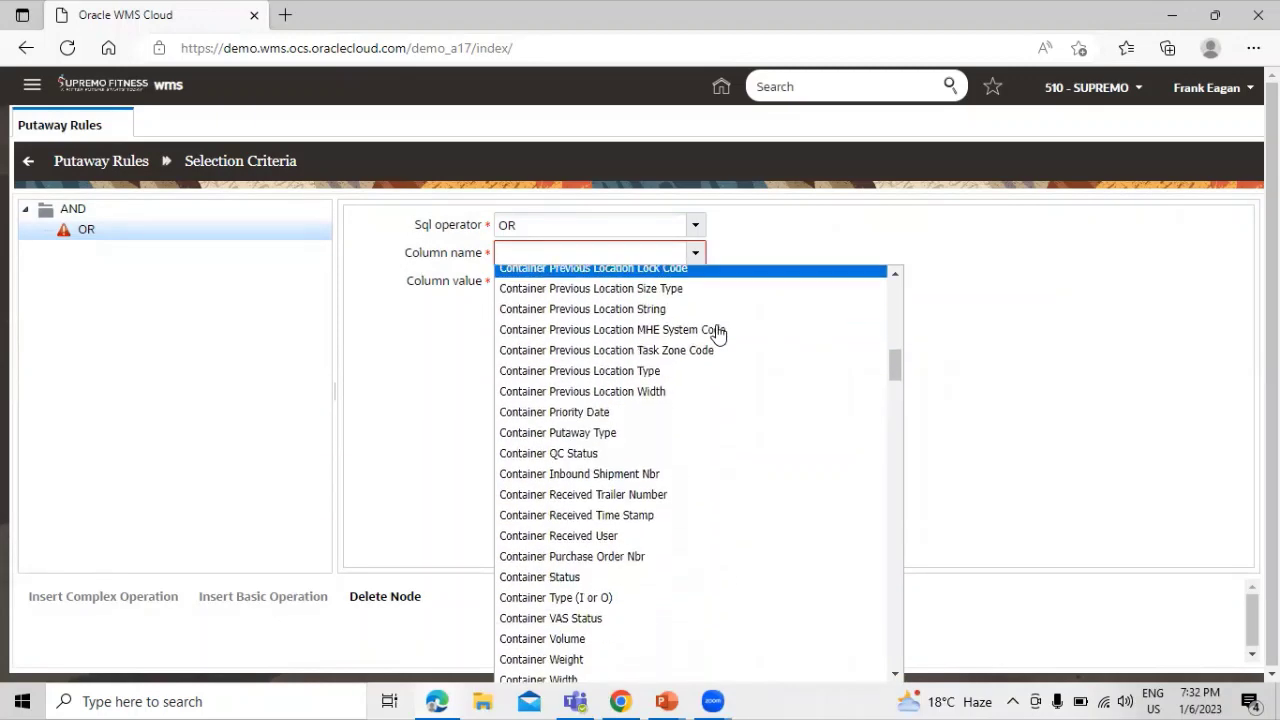
pyautogui.scroll(-20, 726, 336)
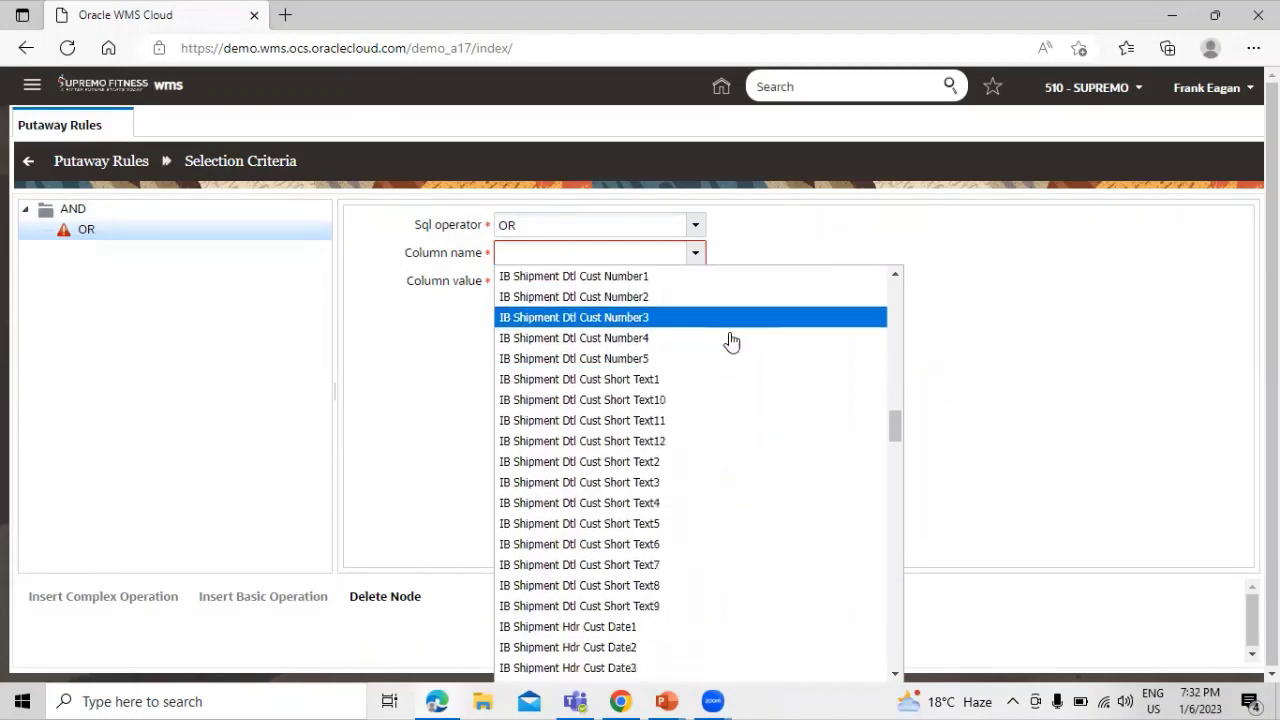
pyautogui.scroll(-11, 733, 345)
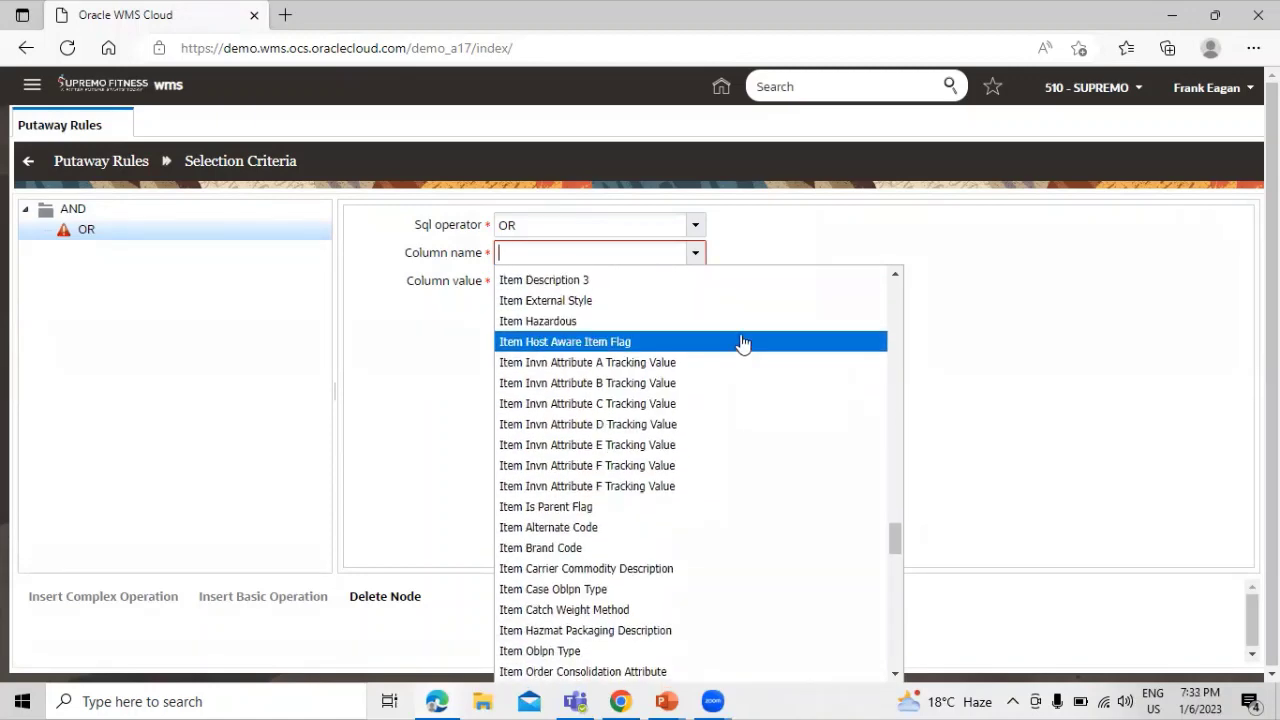
pyautogui.scroll(2, 740, 345)
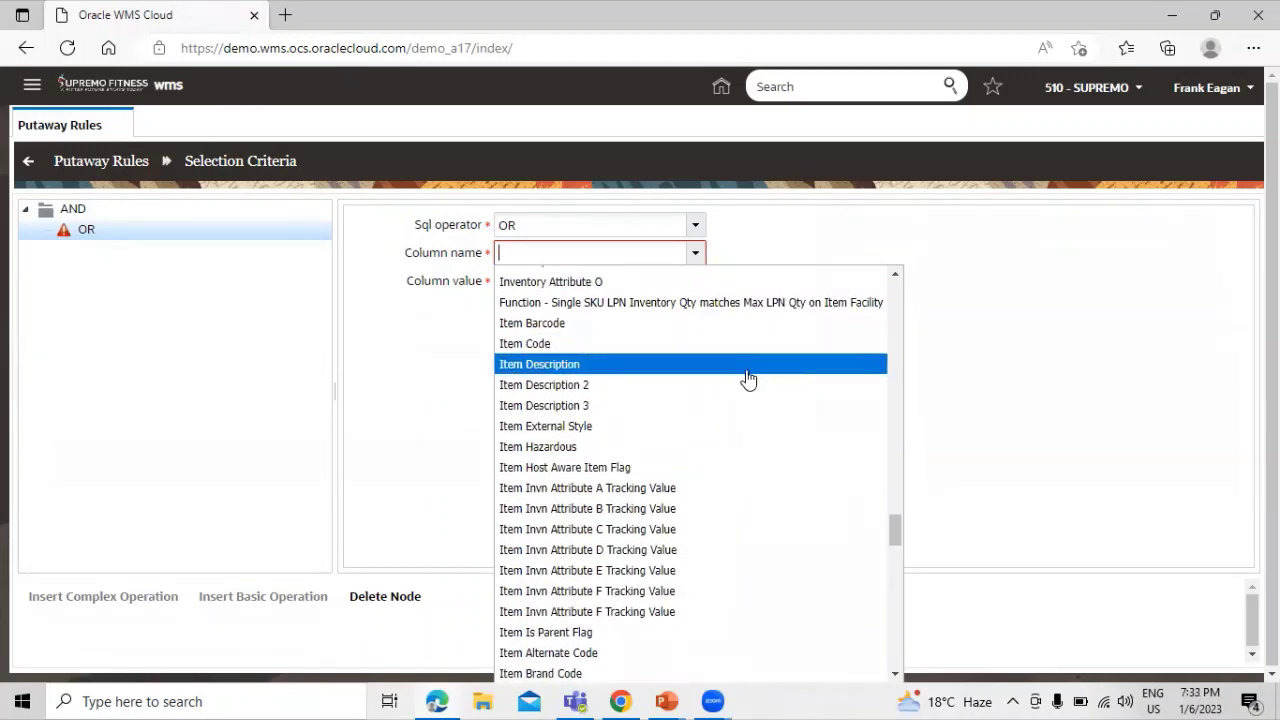
pyautogui.click(747, 368)
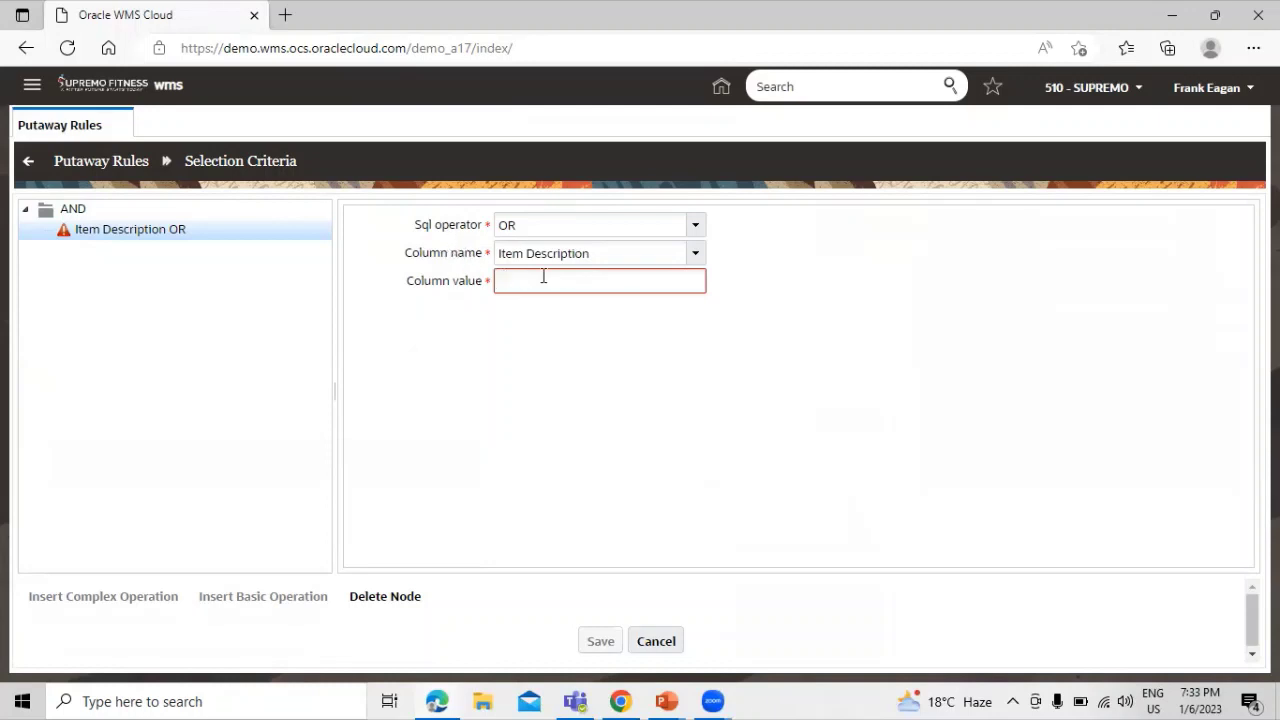
pyautogui.write('Bea')
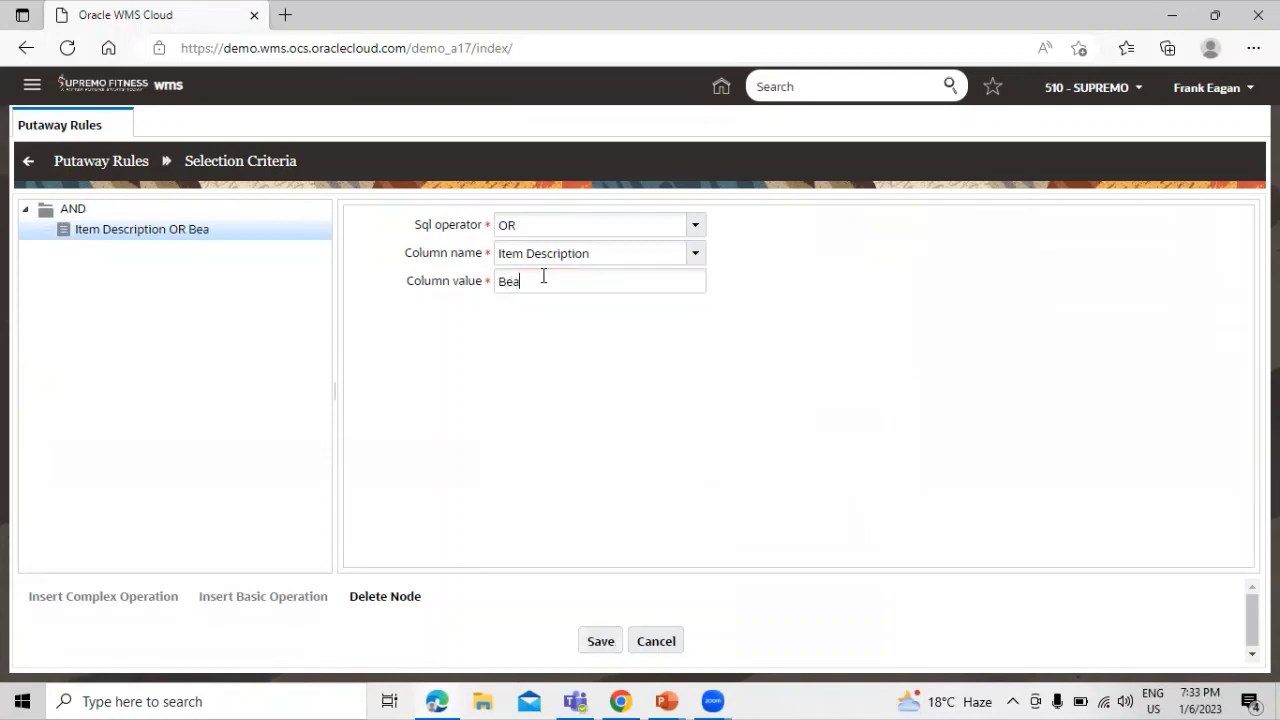
pyautogui.write('ring')
pyautogui.moveTo(412, 227); pyautogui.dragTo(537, 238)
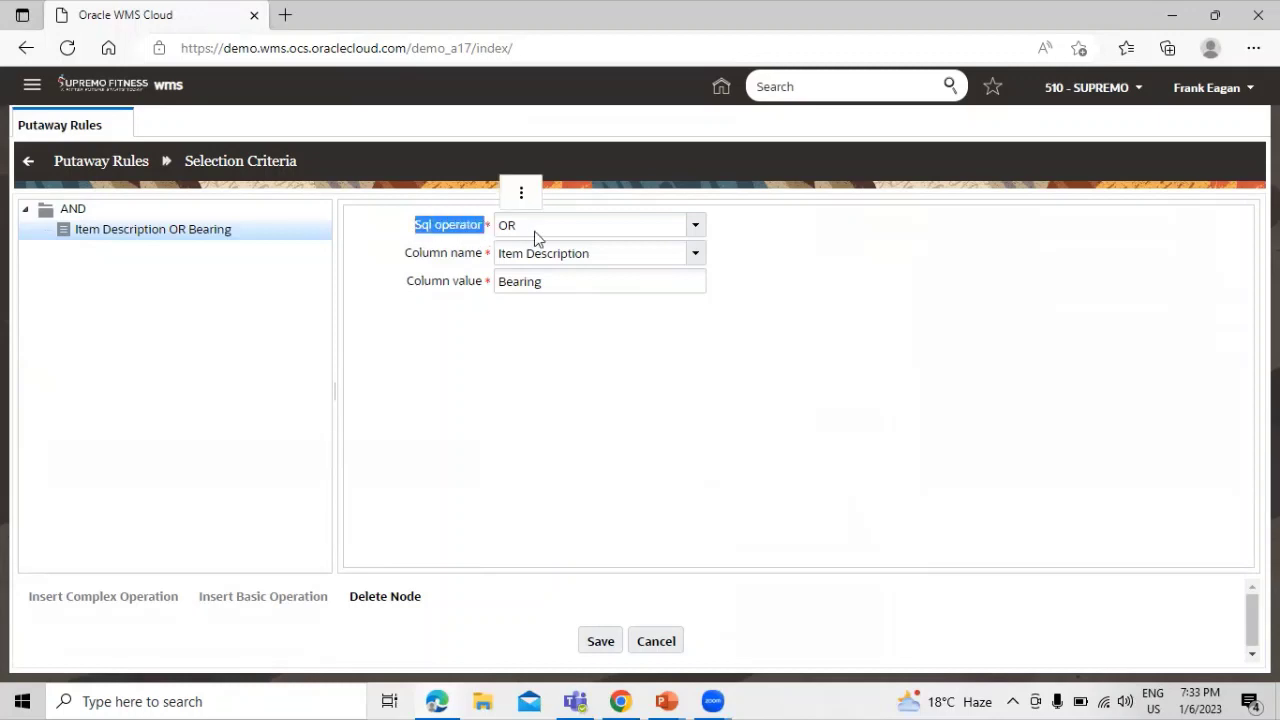
pyautogui.moveTo(437, 258); pyautogui.dragTo(511, 251)
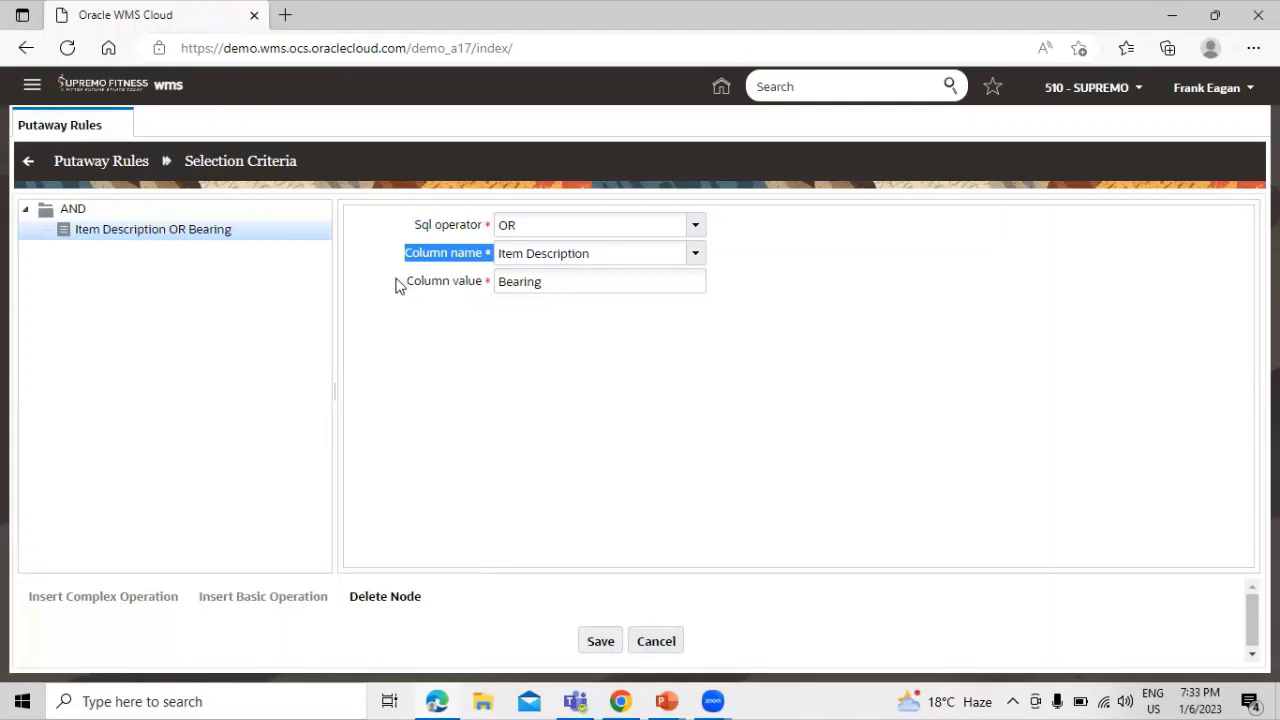
pyautogui.moveTo(399, 282); pyautogui.dragTo(494, 287)
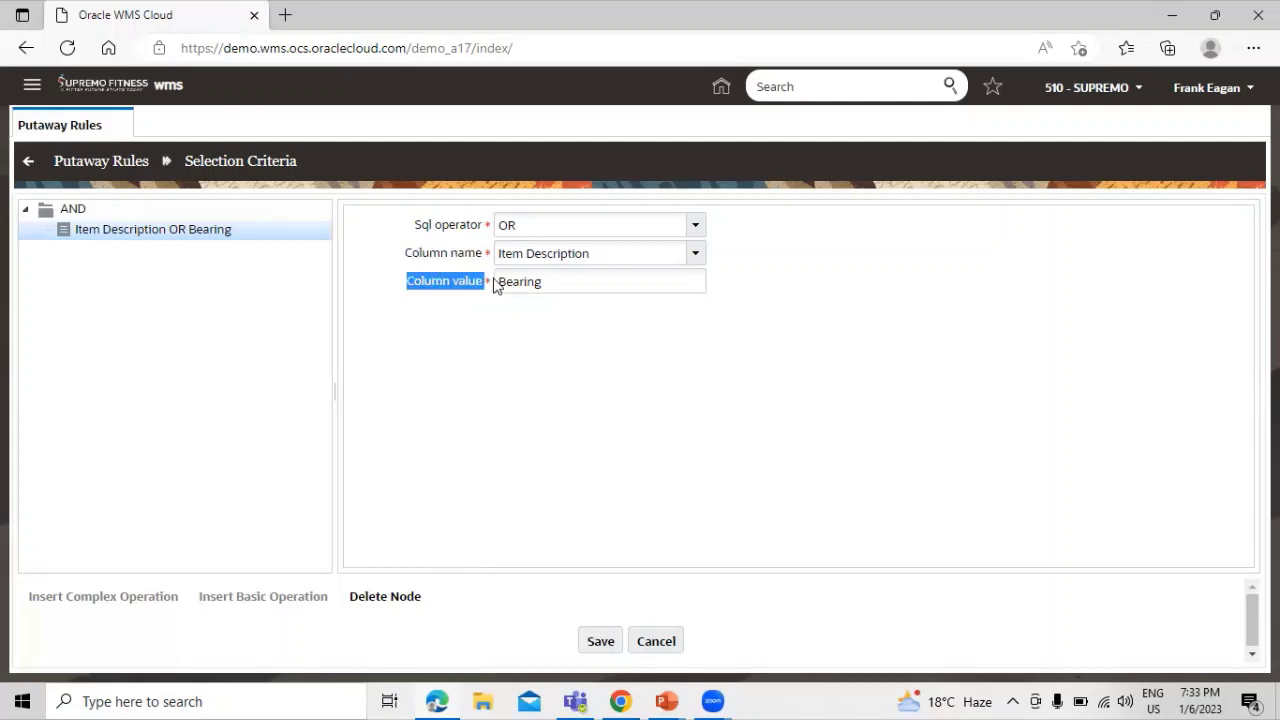
pyautogui.click(551, 335)
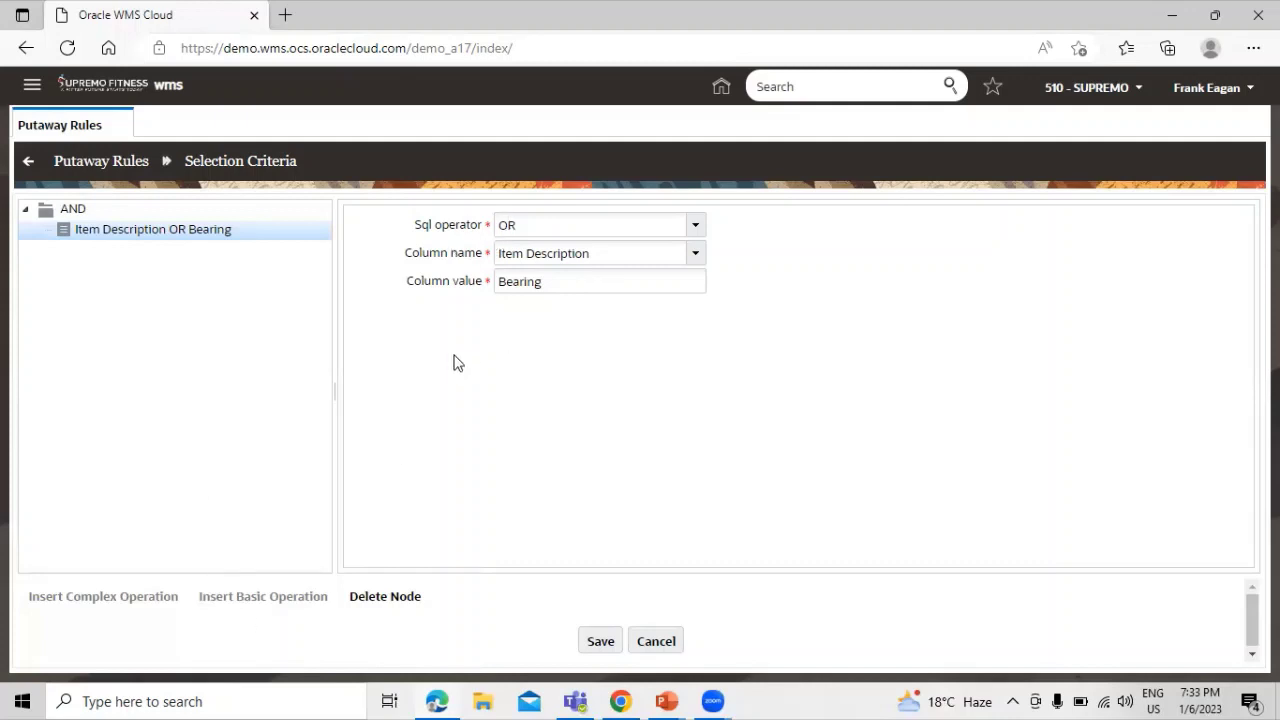
# Step: Insert a complex operation with the NOT IN operator under the AND node, and delete that node again
pyautogui.click(137, 456)
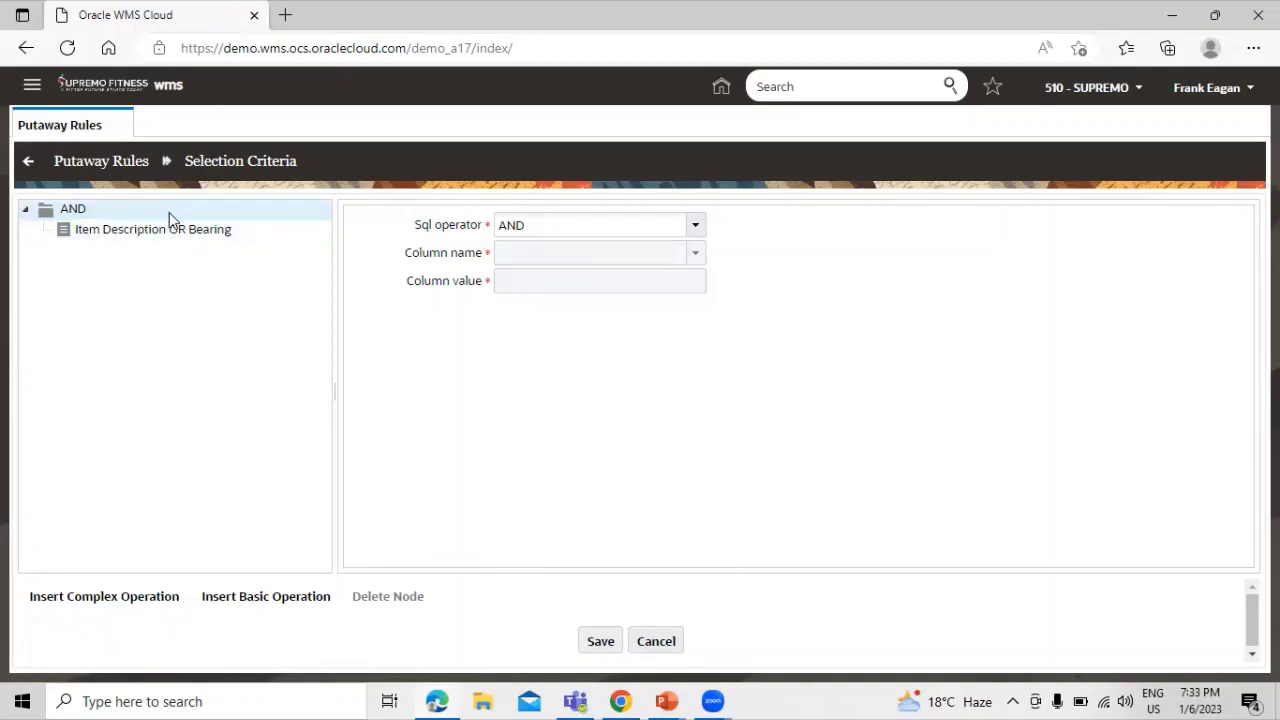
pyautogui.click(135, 600)
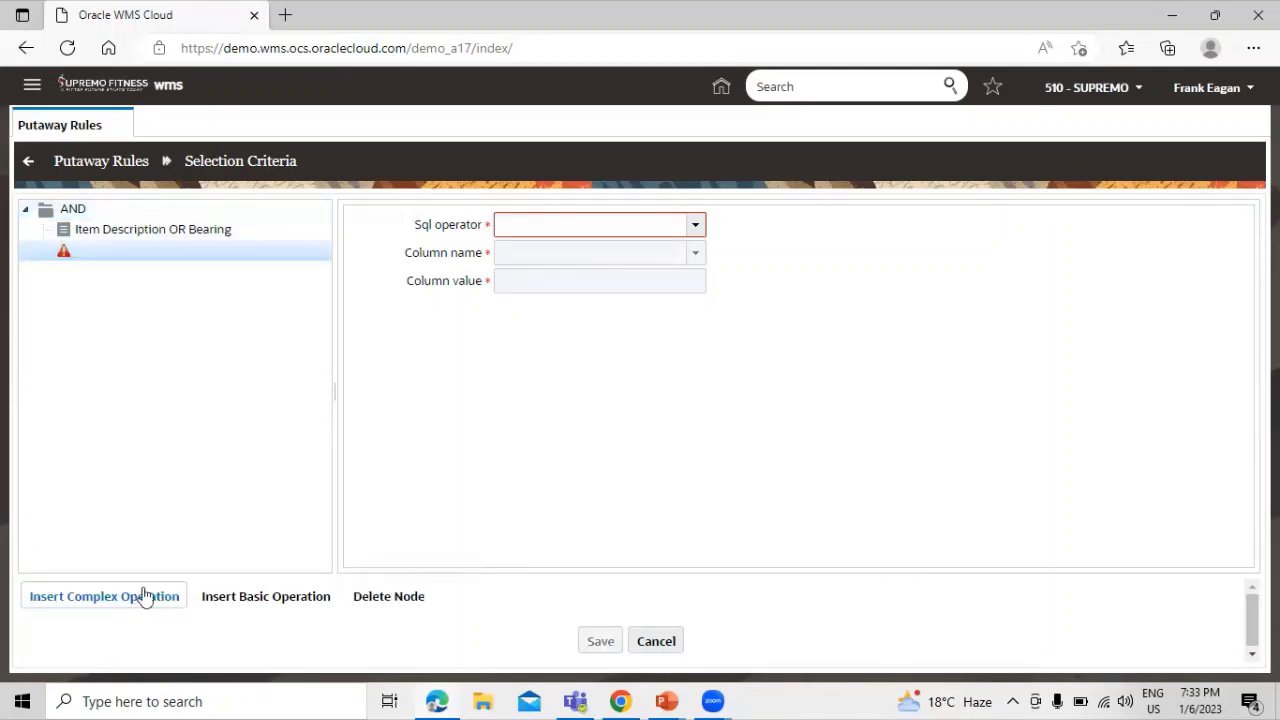
pyautogui.click(697, 227)
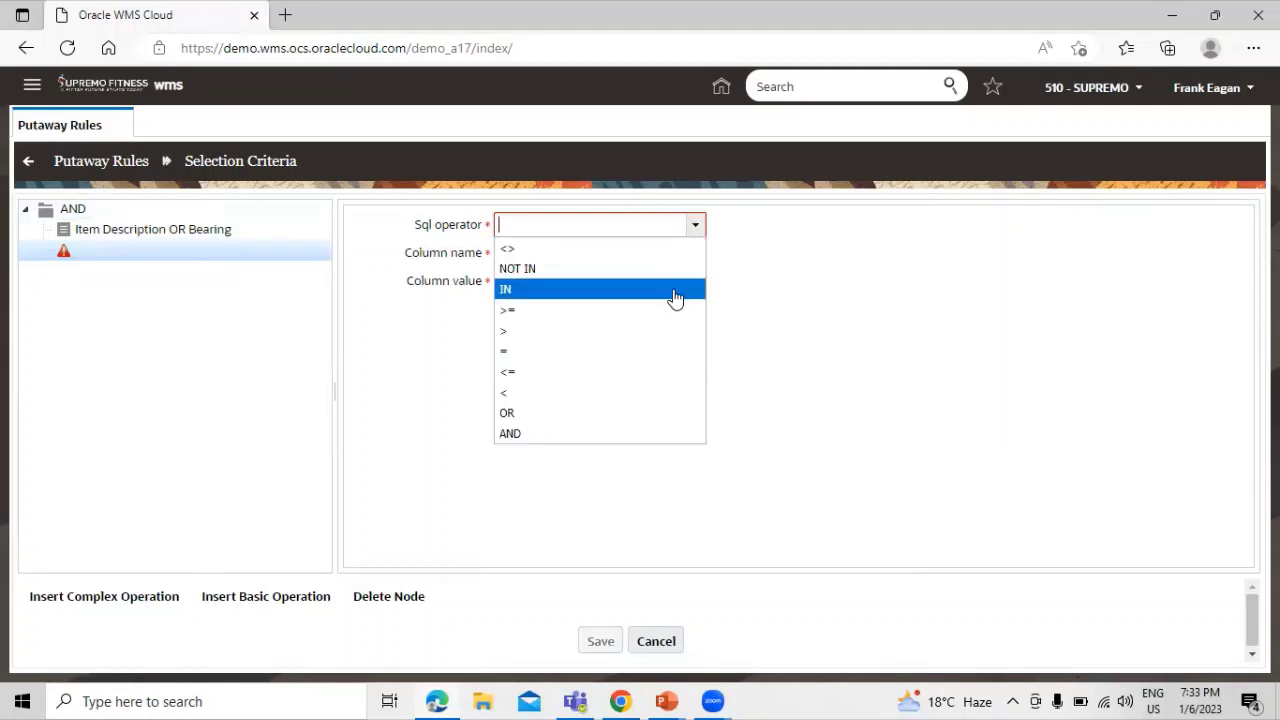
pyautogui.click(664, 268)
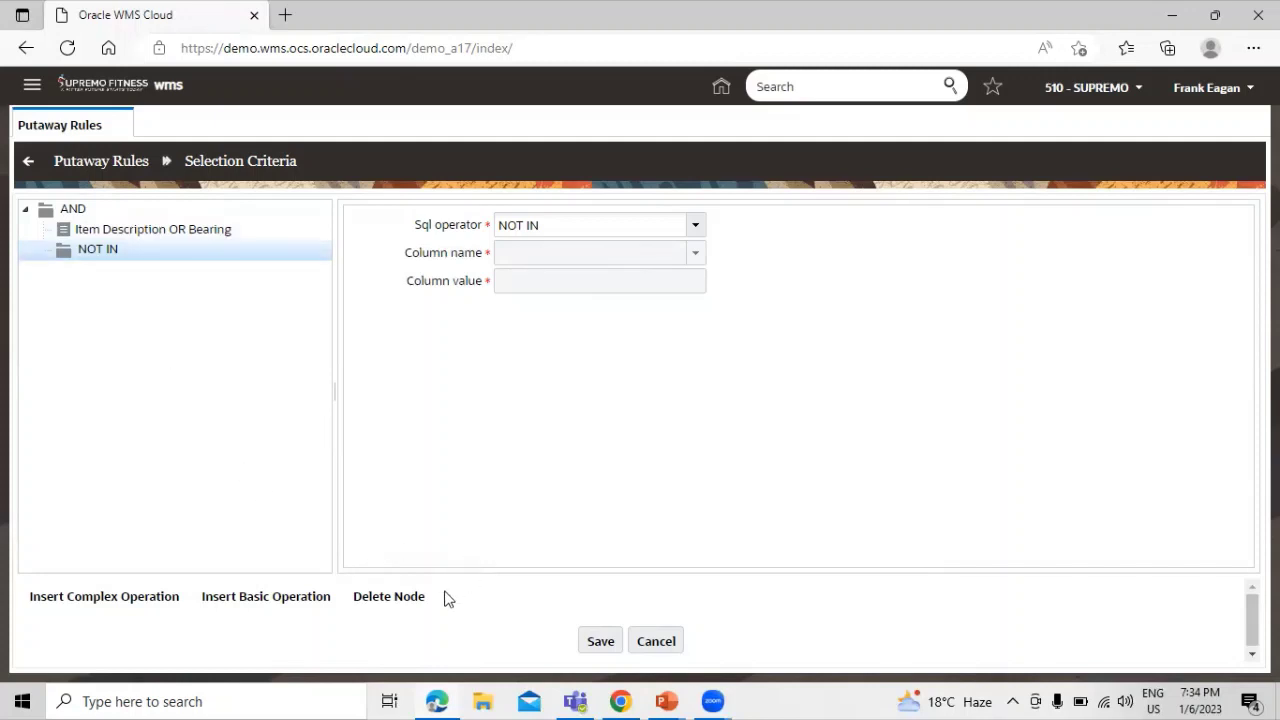
pyautogui.click(389, 597)
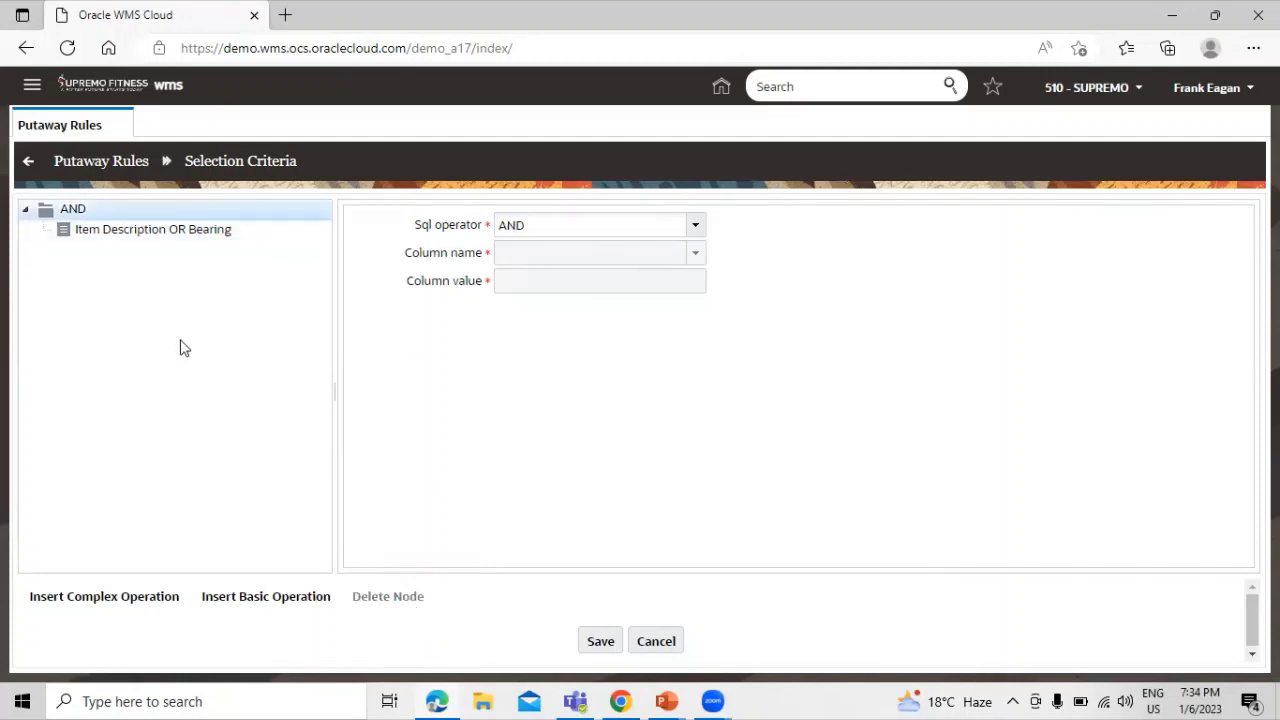
# Step: Save the selection criteria of the Mechanical rule and open the Putaway Priority screen
pyautogui.click(600, 641)
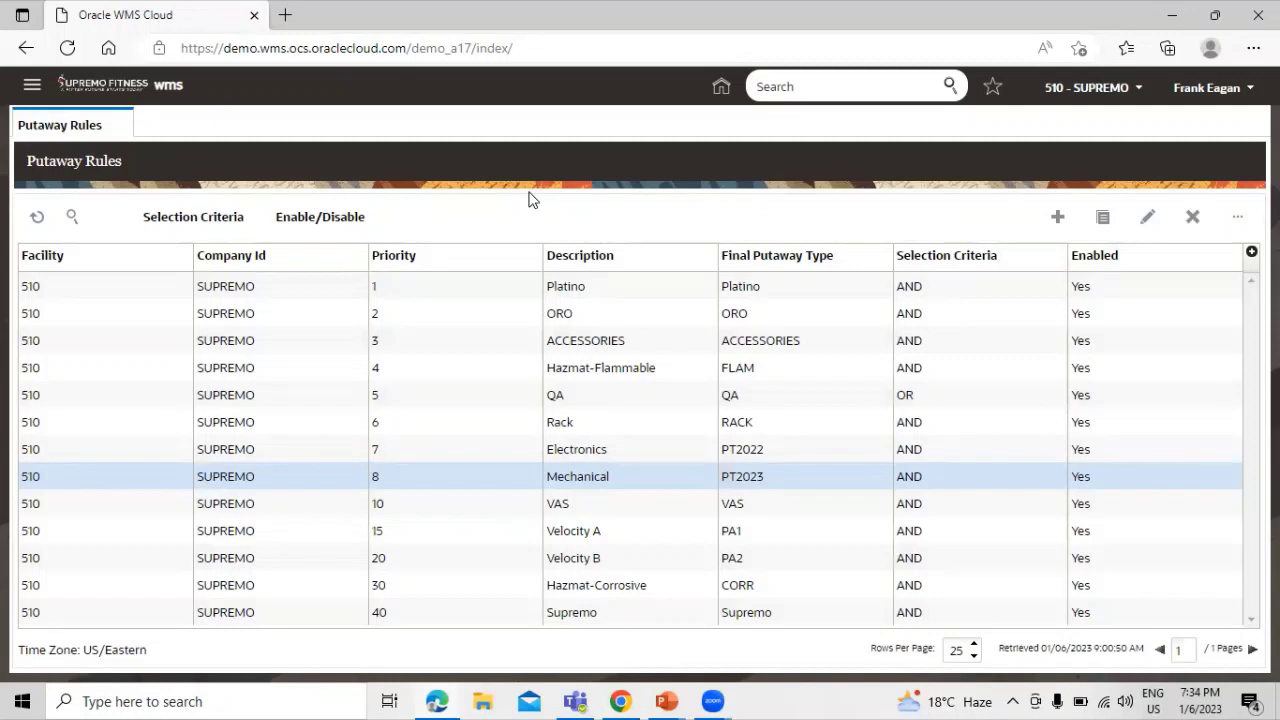
pyautogui.click(834, 85)
pyautogui.write('putawa')
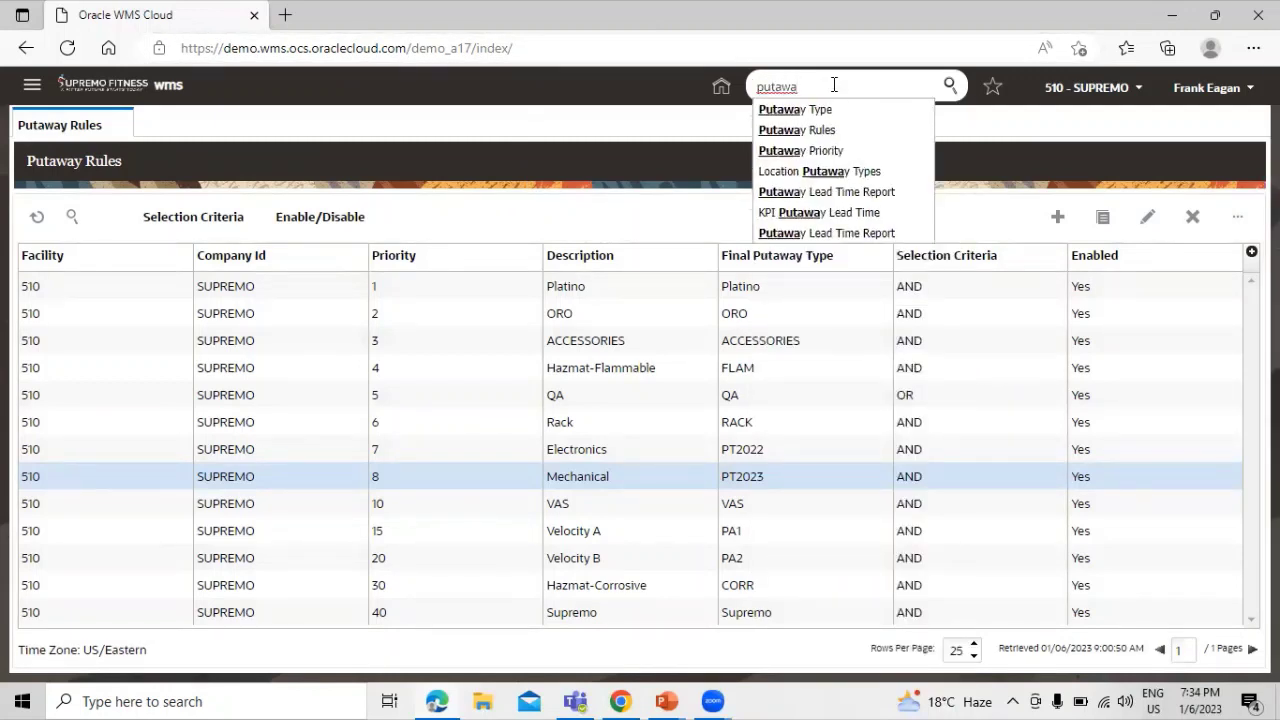
pyautogui.click(821, 150)
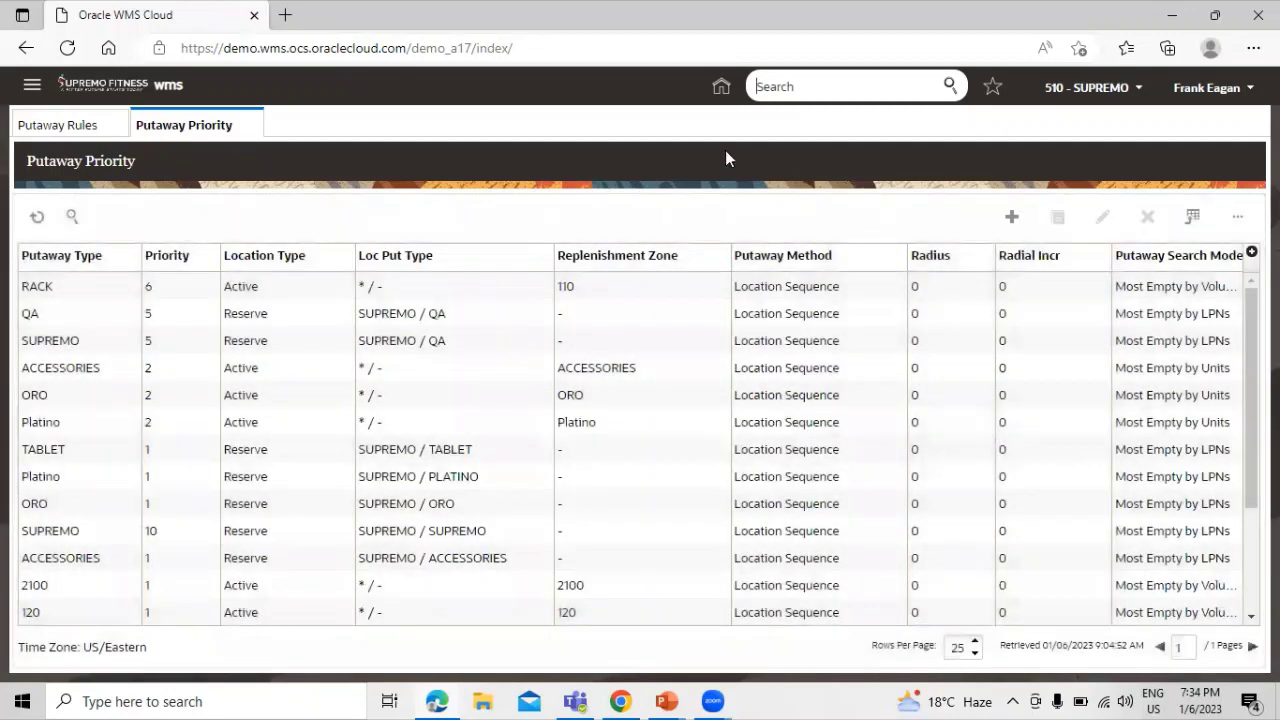
# Step: Start a new putaway priority record with putaway type PT2023 and priority 1
pyautogui.click(1012, 218)
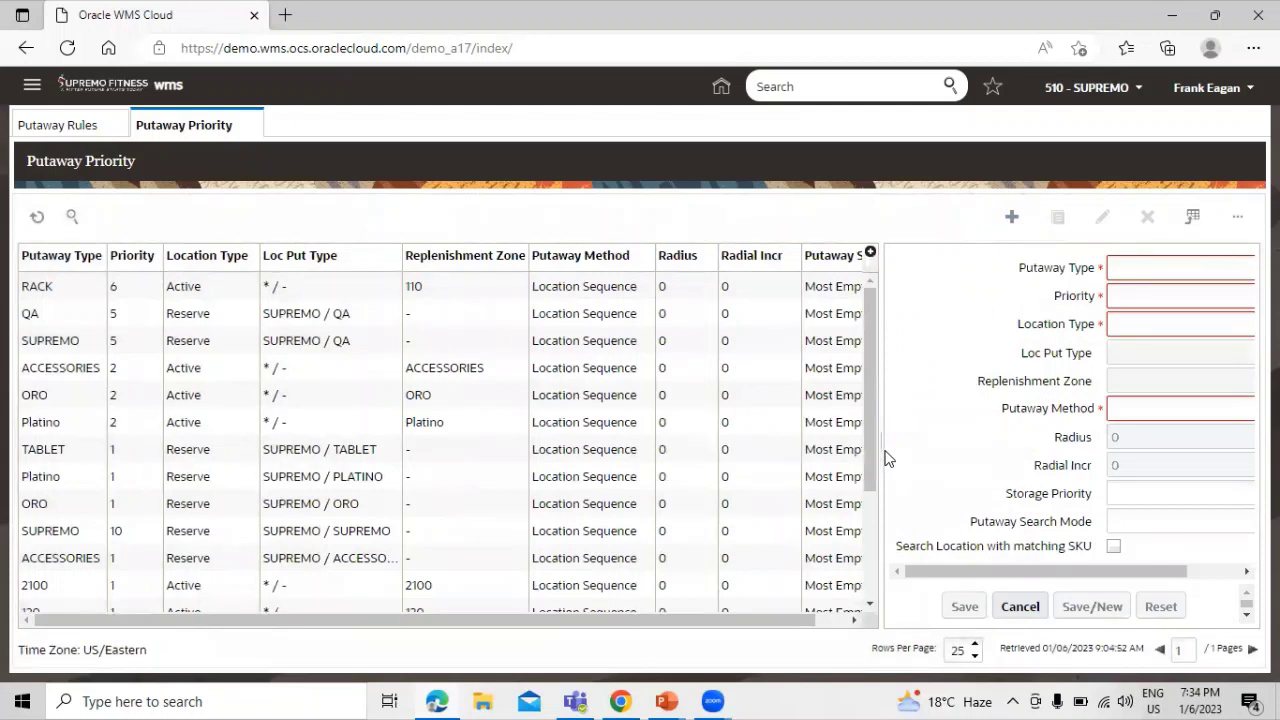
pyautogui.moveTo(882, 444); pyautogui.dragTo(772, 470)
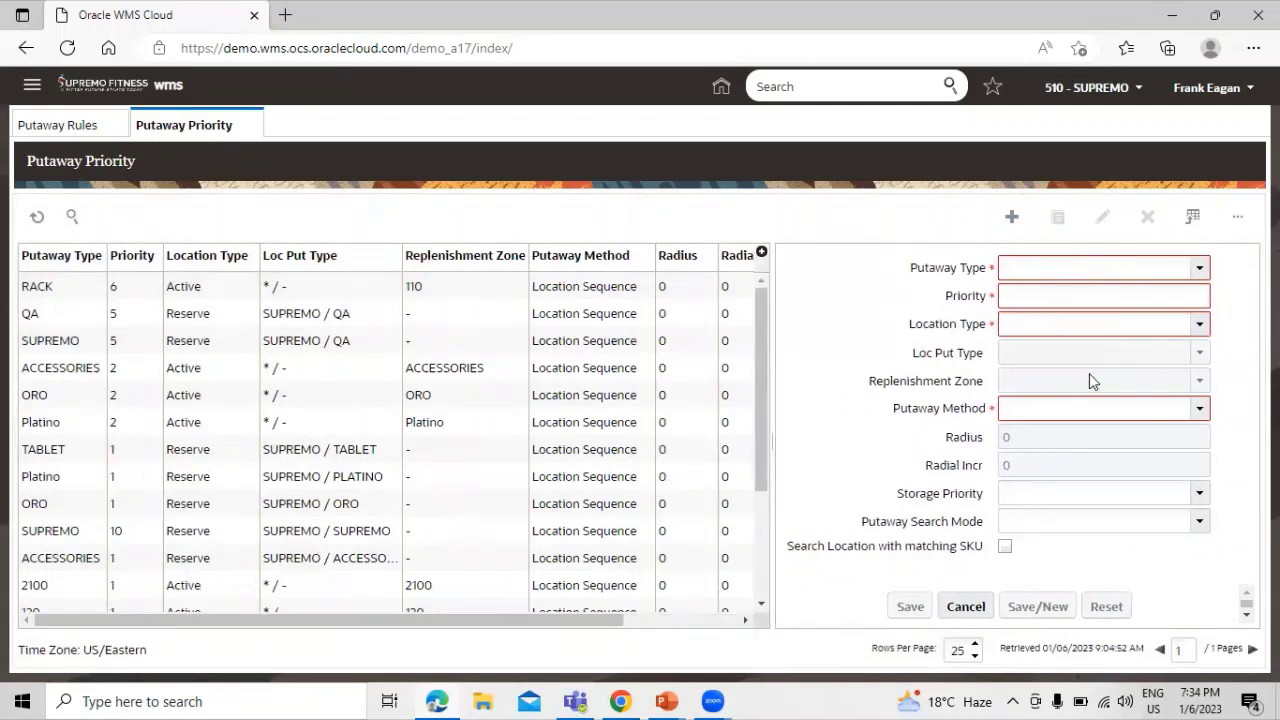
pyautogui.scroll(-1, 762, 545)
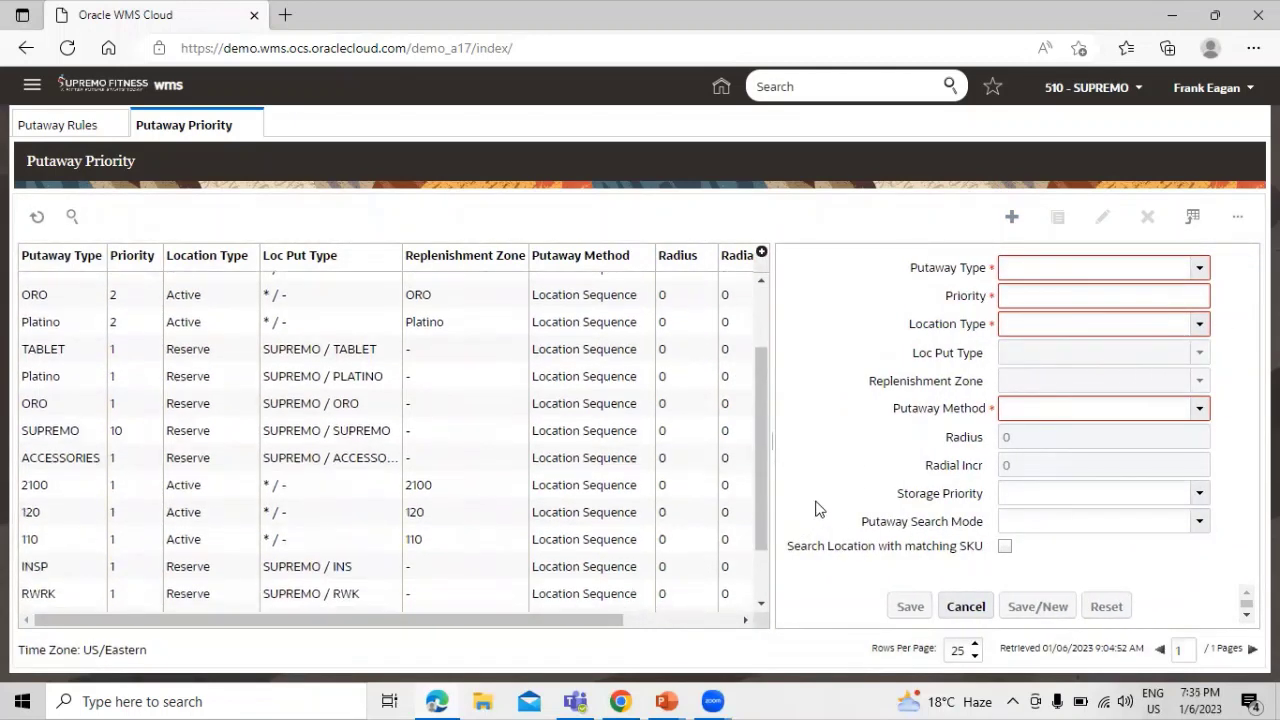
pyautogui.scroll(2, 757, 455)
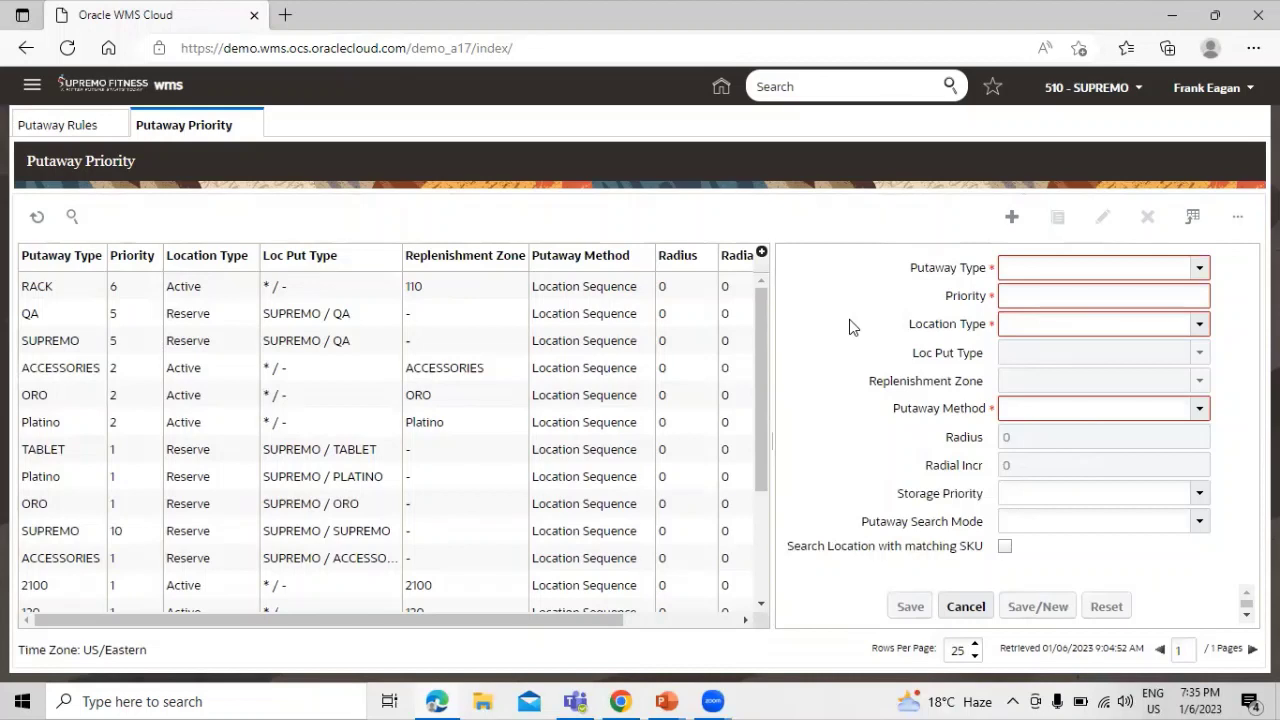
pyautogui.click(1203, 275)
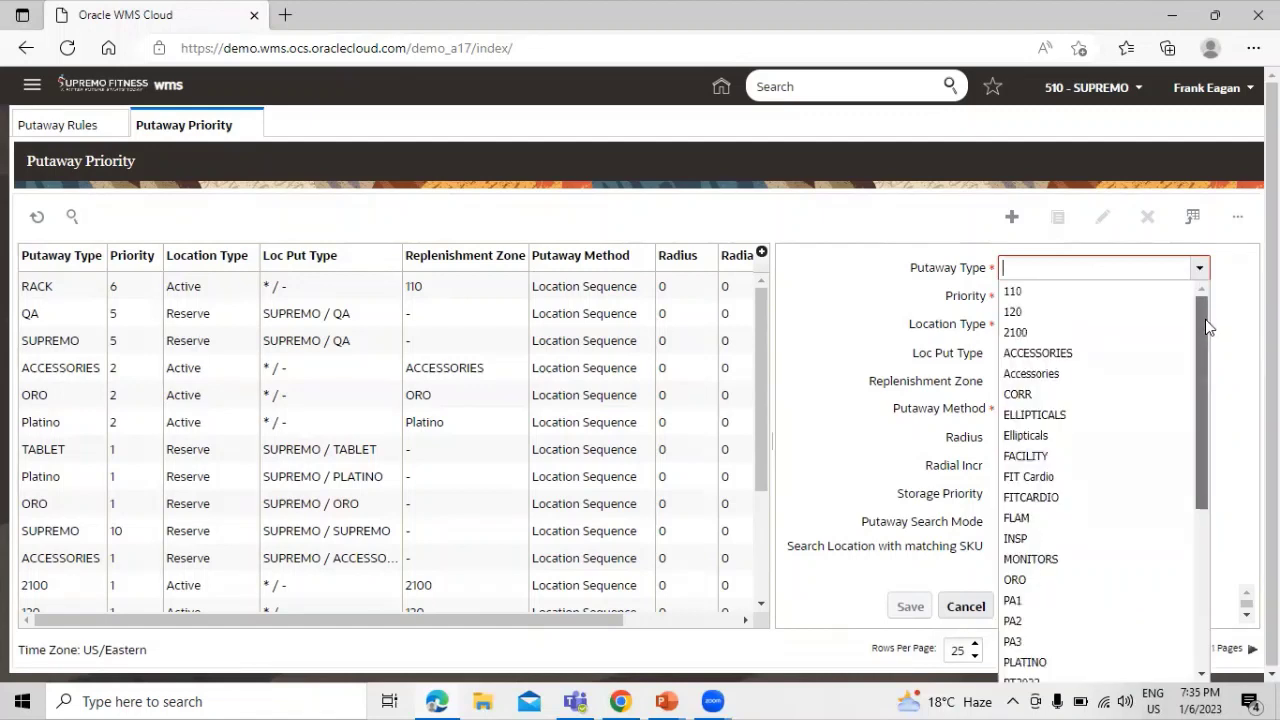
pyautogui.moveTo(1205, 319); pyautogui.dragTo(1201, 440)
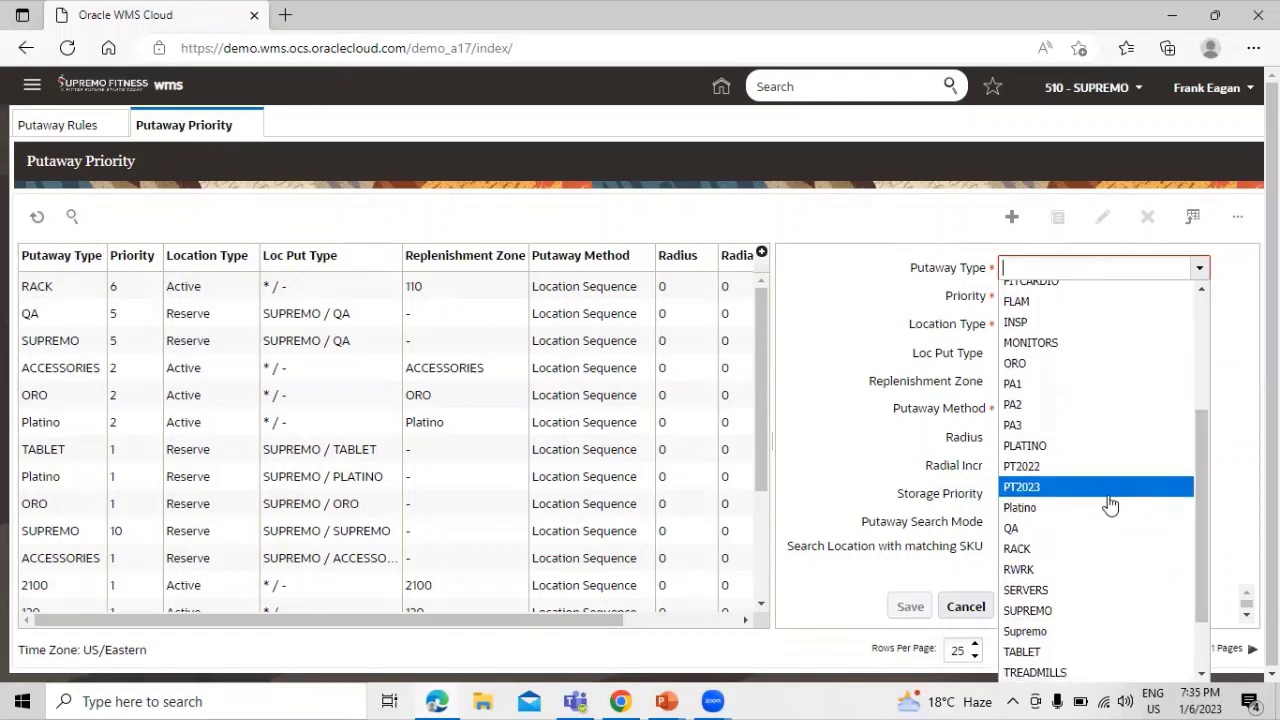
pyautogui.click(1105, 490)
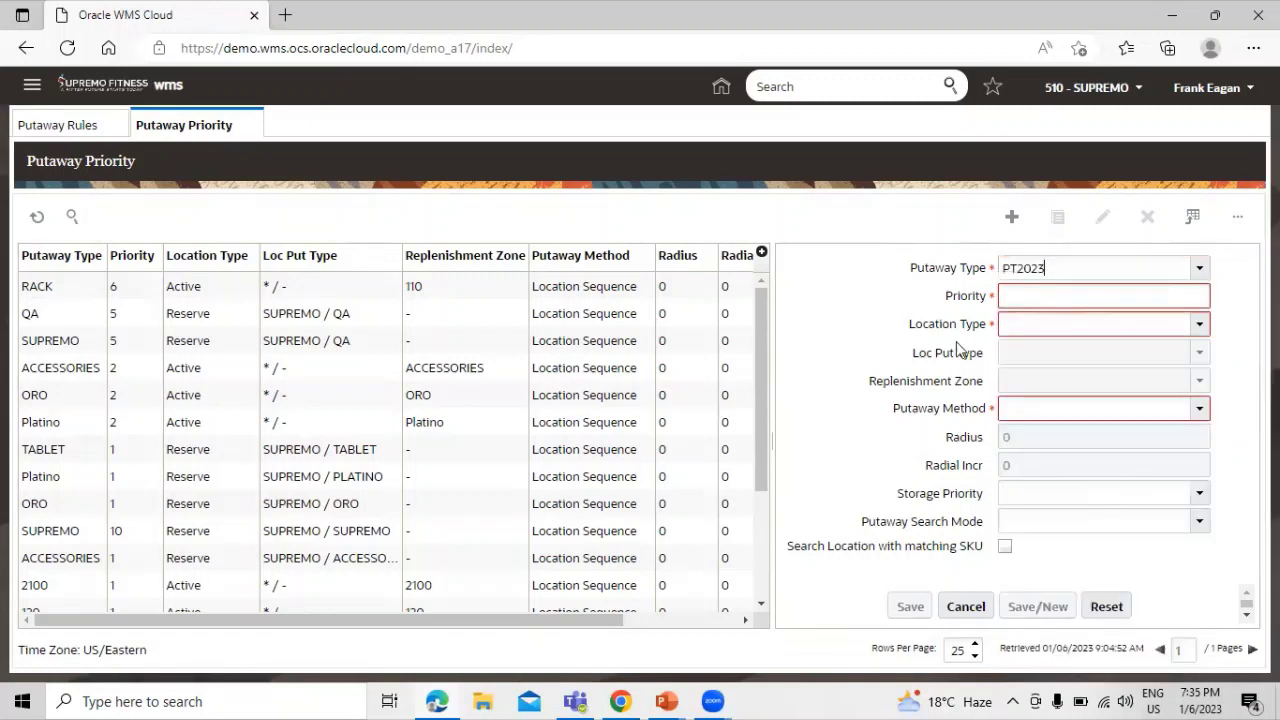
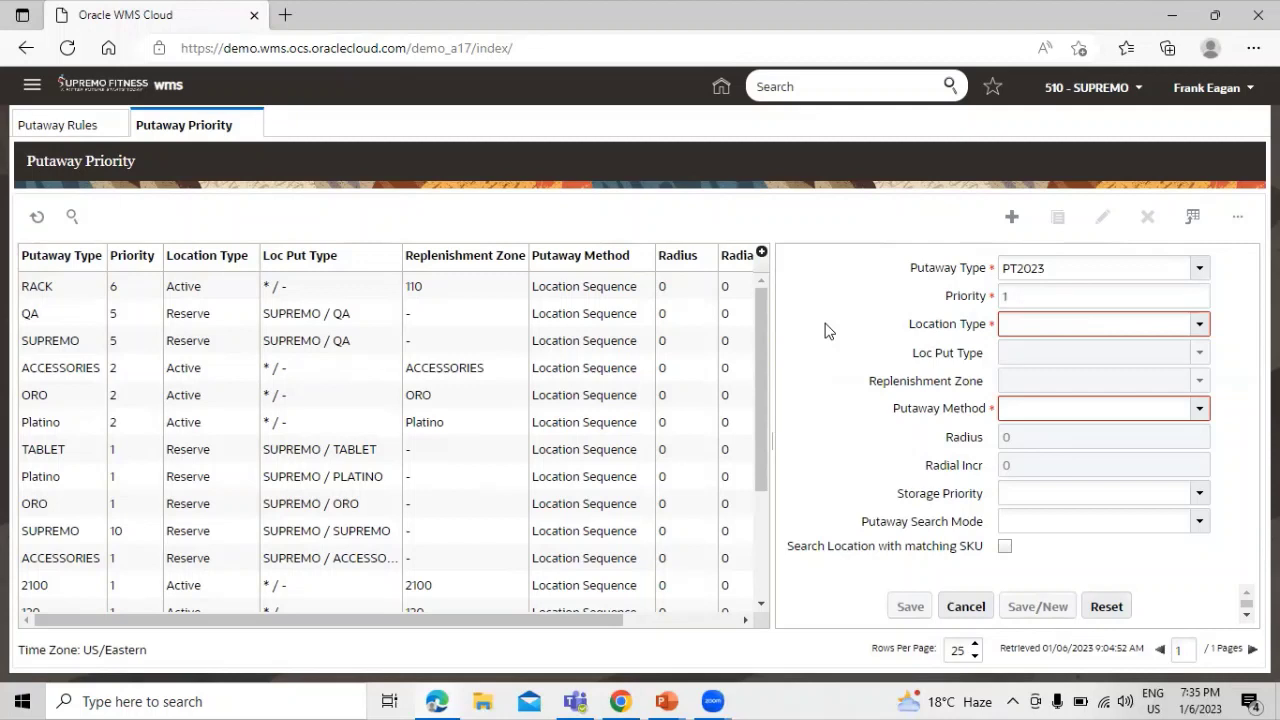
# Step: Set the new record's location type to Reserve and its Loc Put Type to SUPREMO / LOC_PT_2023
pyautogui.click(1200, 325)
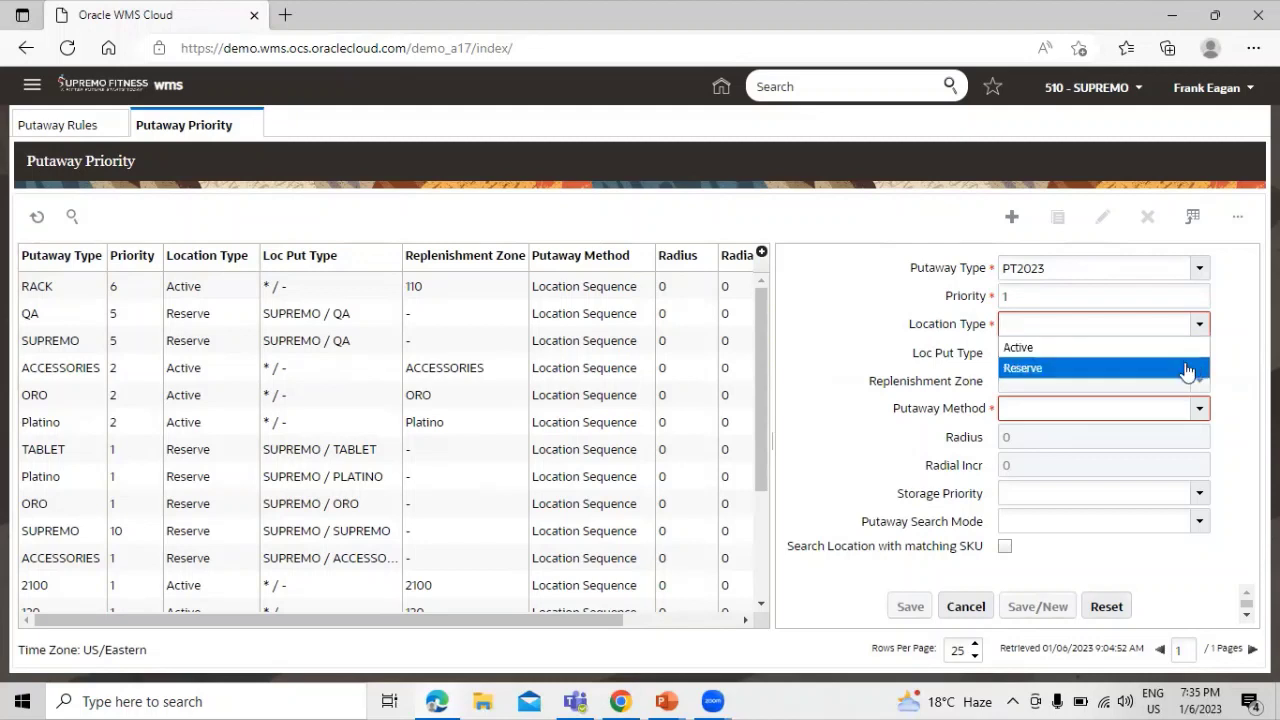
pyautogui.click(1186, 372)
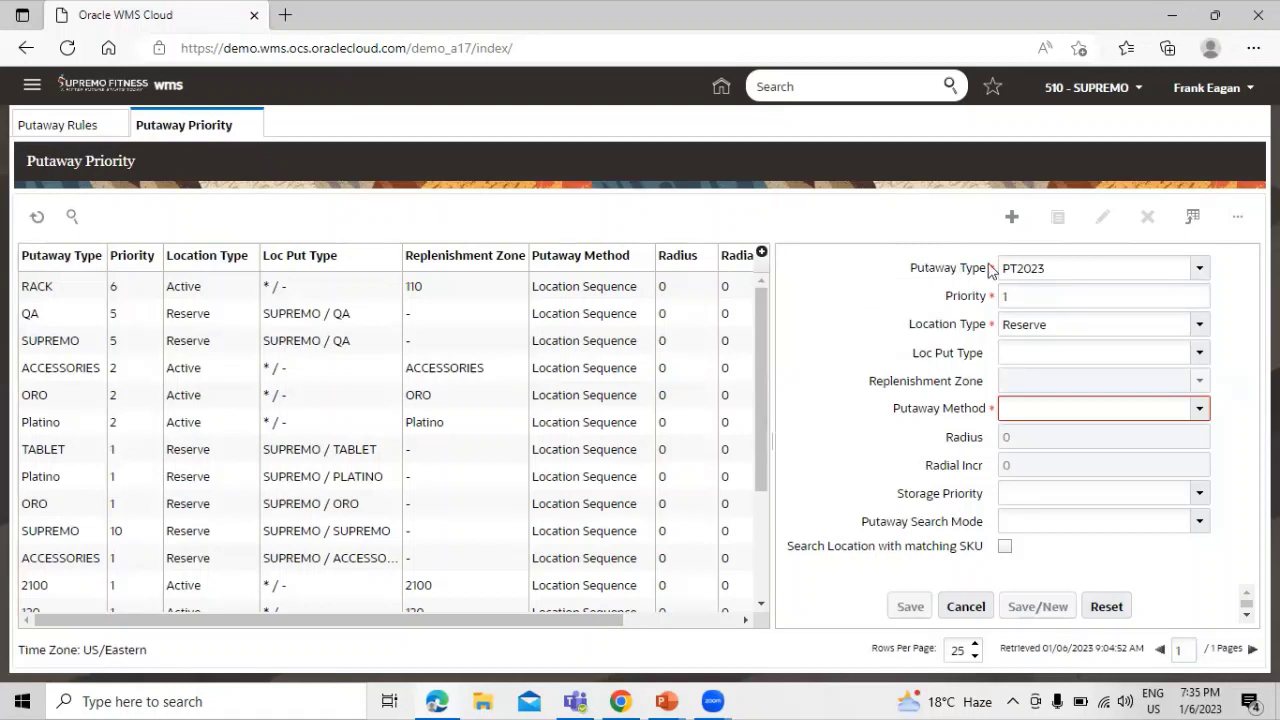
pyautogui.click(1201, 358)
pyautogui.scroll(-3, 1190, 413)
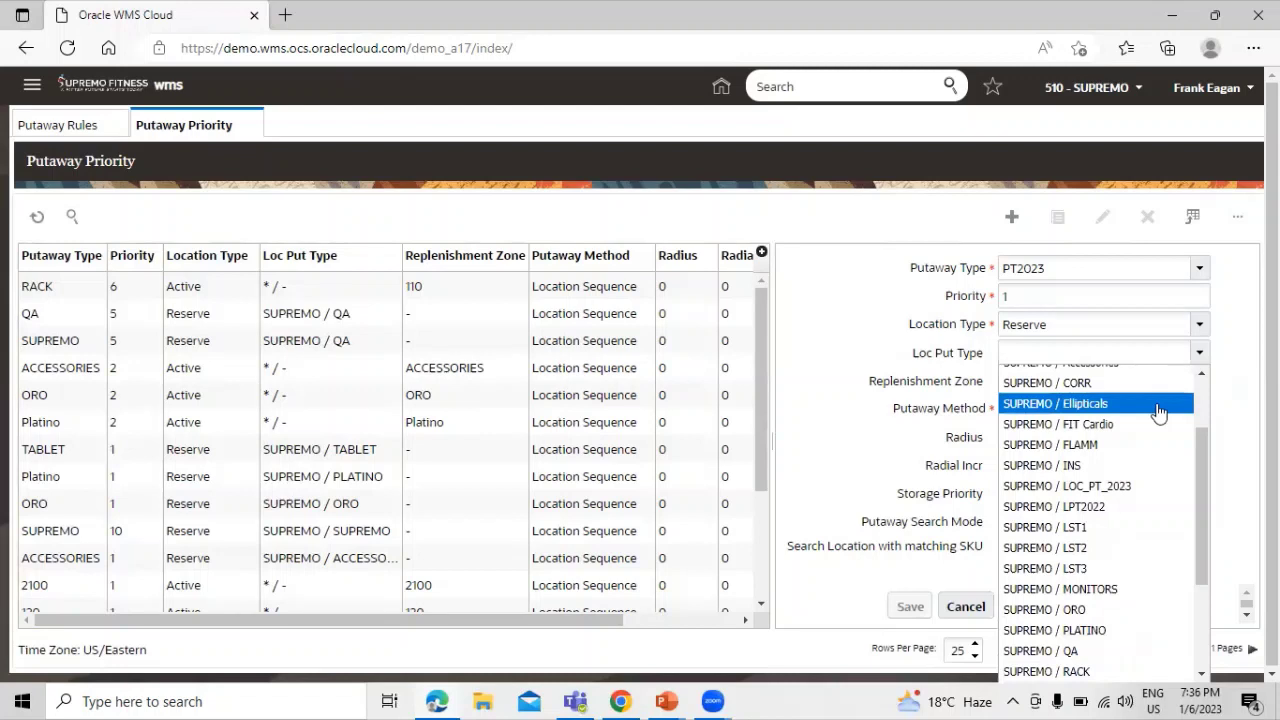
pyautogui.scroll(-1, 1158, 413)
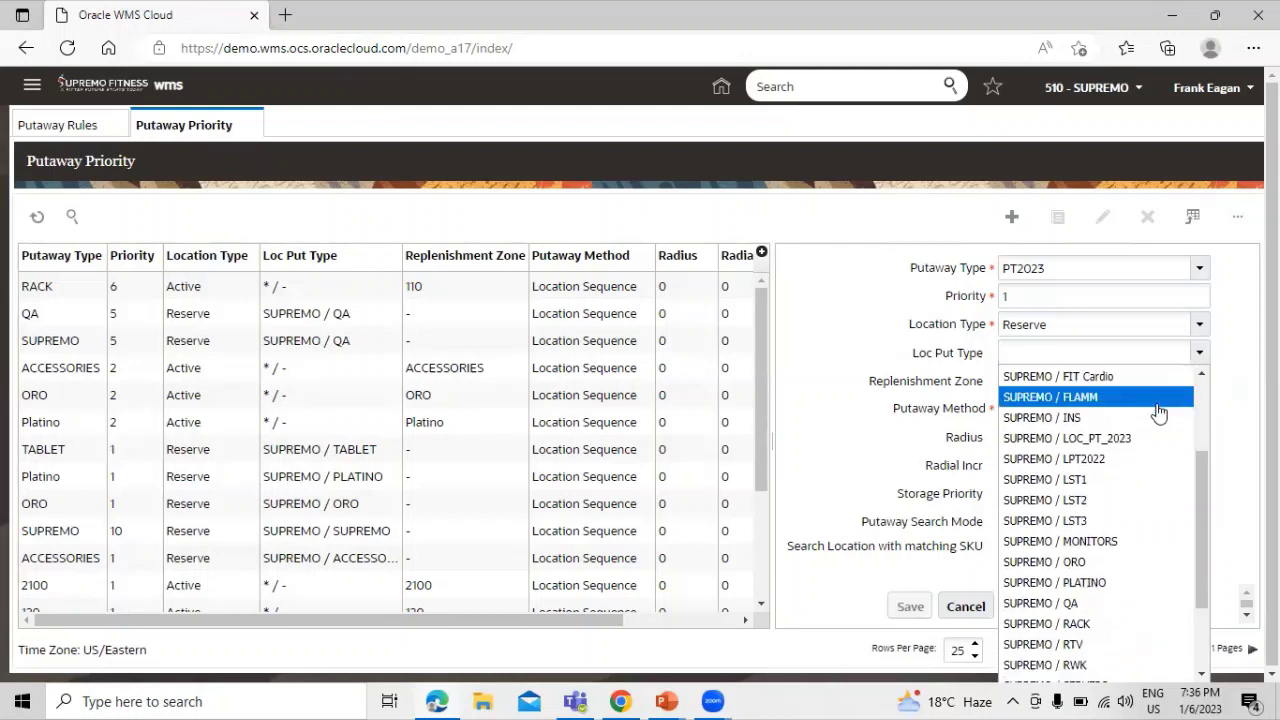
pyautogui.click(1126, 446)
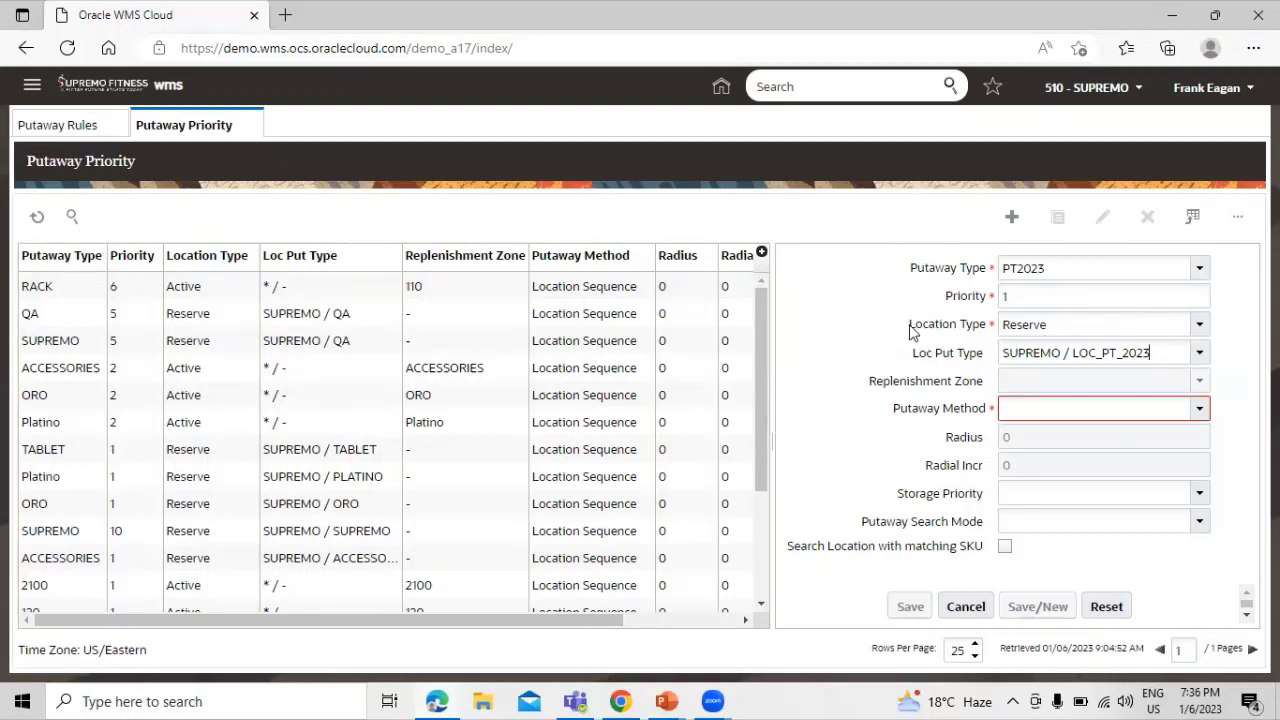
# Step: Switch the location type to Active, look through the replenishment zones, and set the location type back to Reserve
pyautogui.moveTo(909, 325); pyautogui.dragTo(1021, 328)
pyautogui.click(1200, 325)
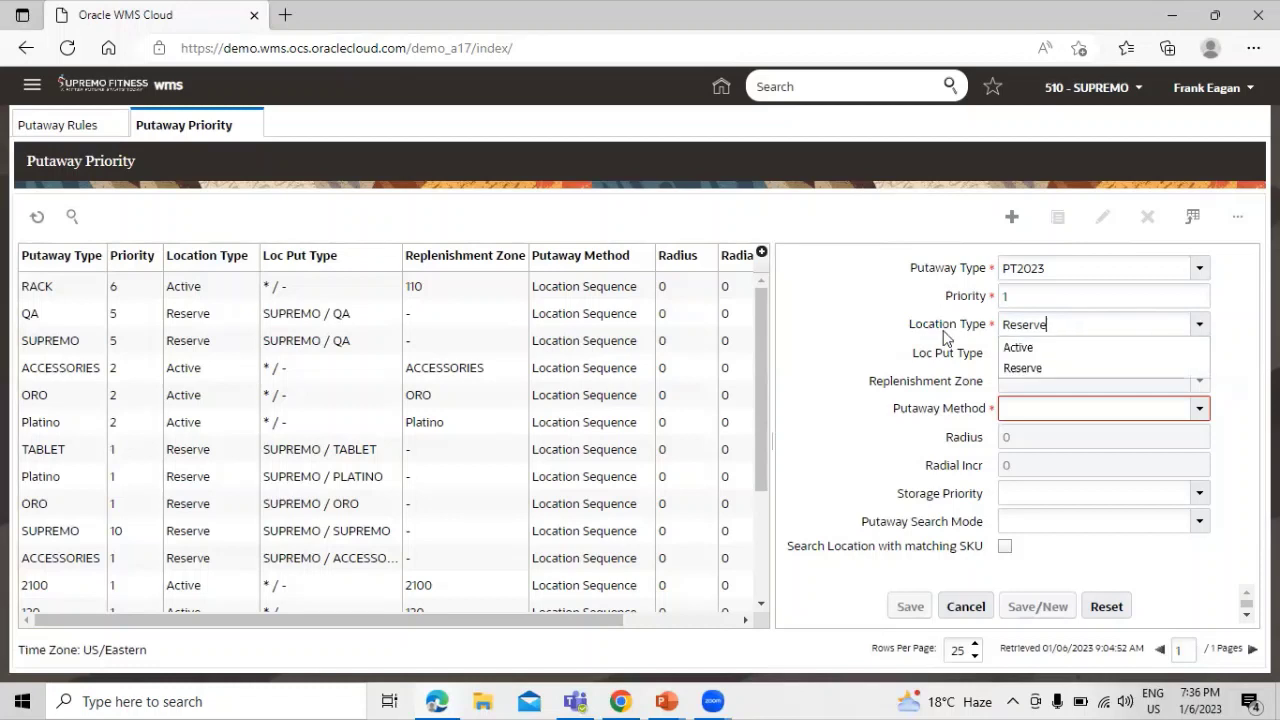
pyautogui.click(887, 332)
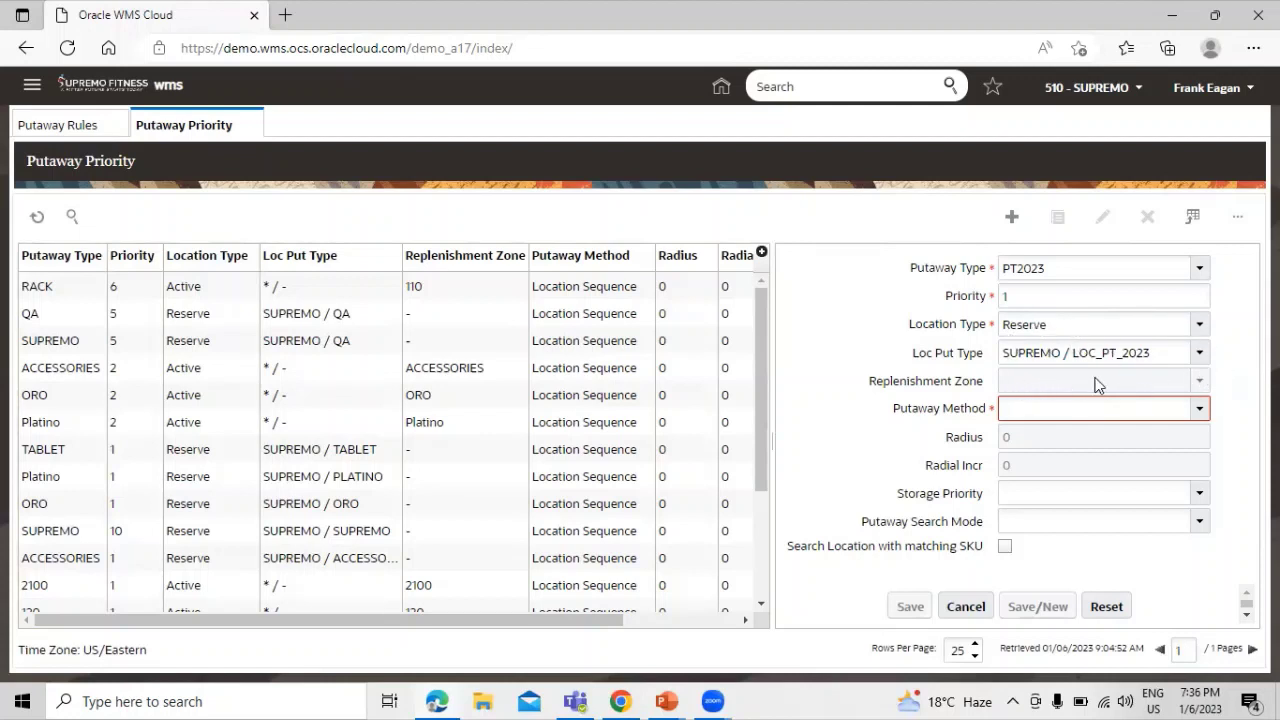
pyautogui.click(1199, 325)
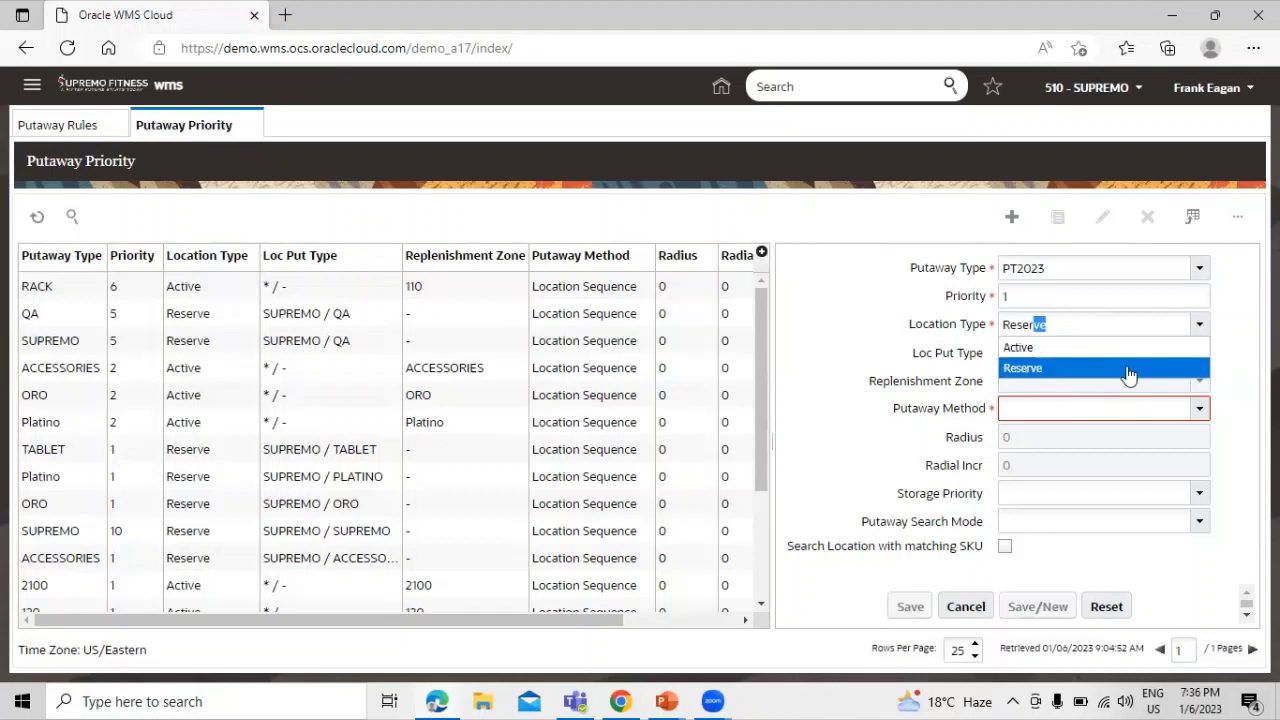
pyautogui.click(1132, 348)
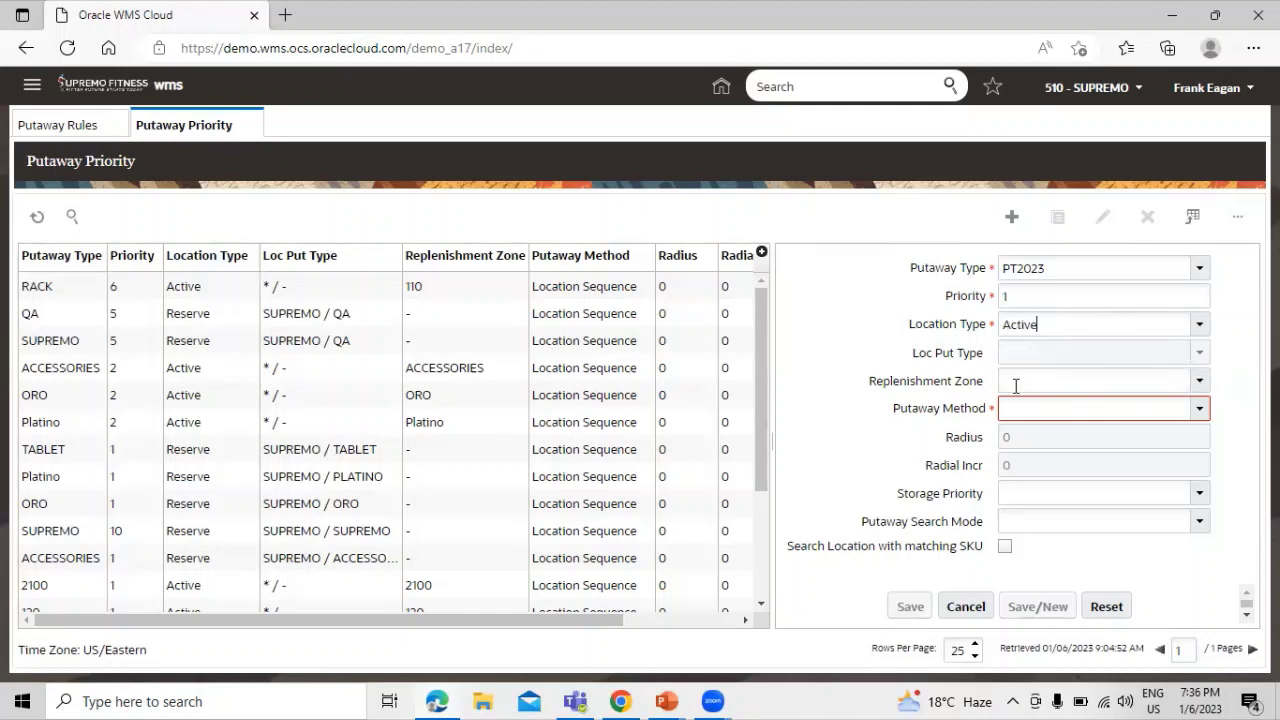
pyautogui.click(1198, 381)
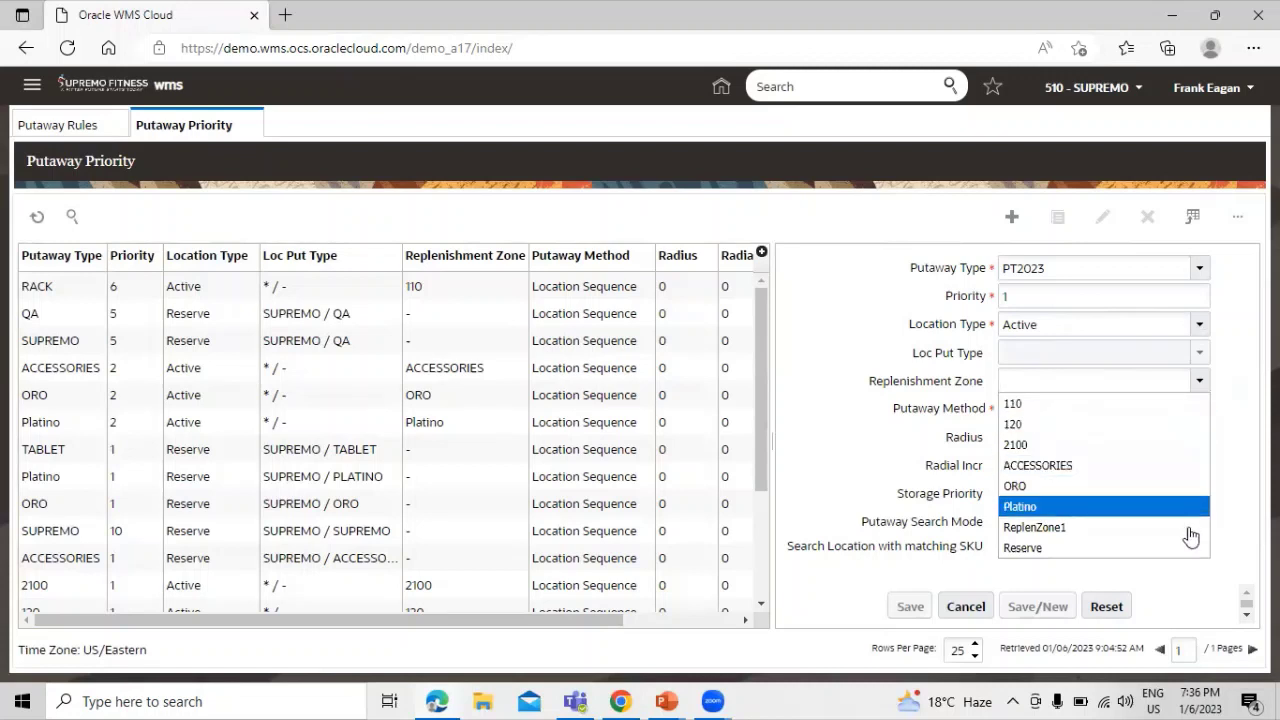
pyautogui.click(1230, 418)
pyautogui.click(1203, 335)
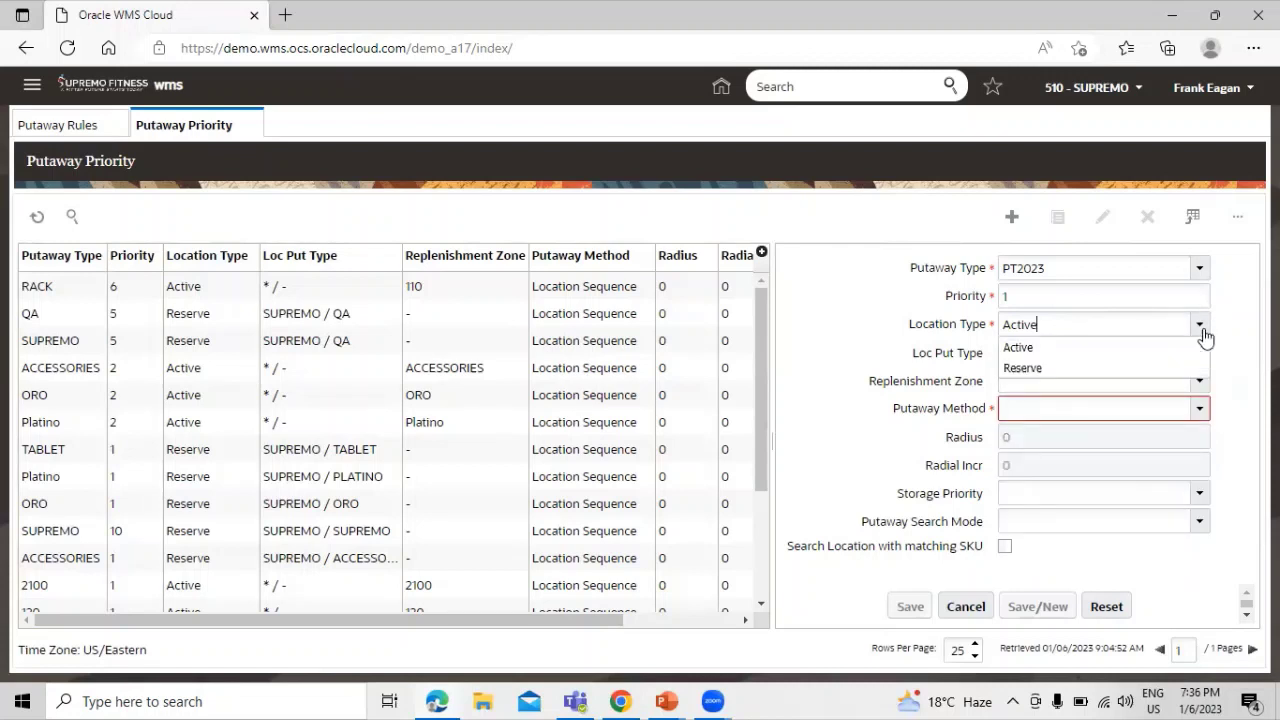
pyautogui.click(1160, 368)
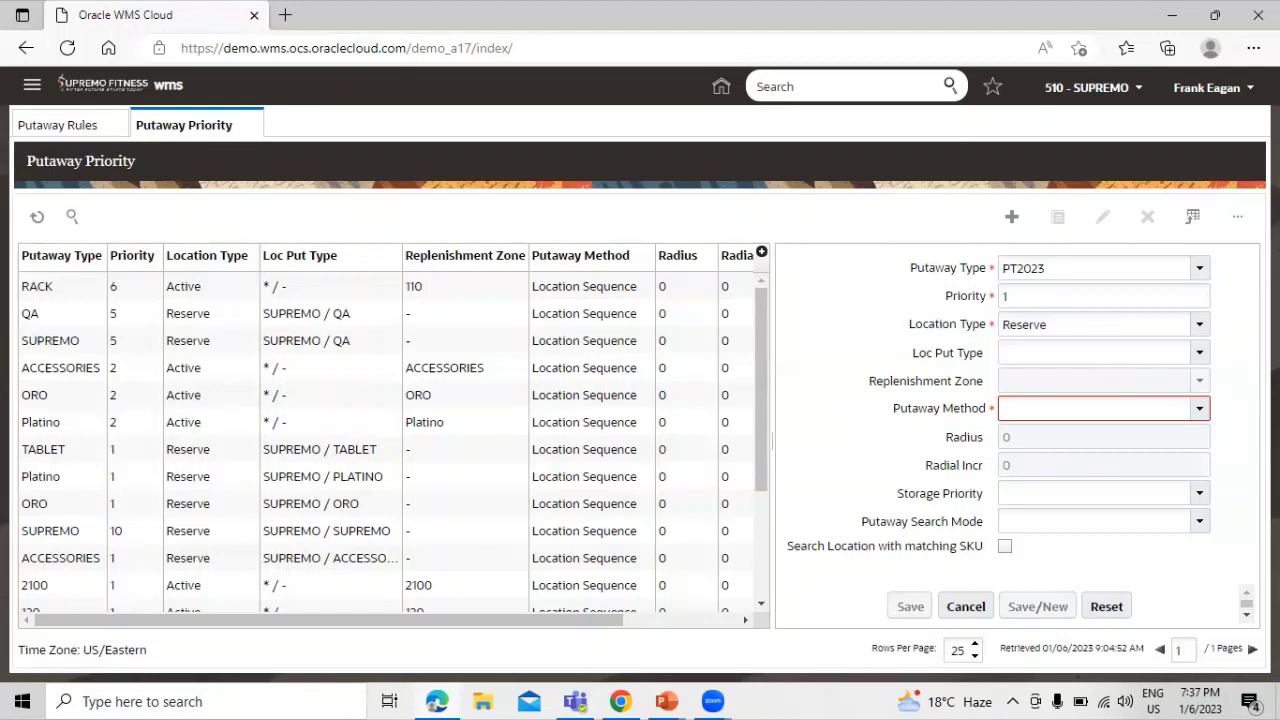
# Step: Try the Radial putaway method and examine the Radius and Radial Incr fields without filling them in
pyautogui.click(1199, 410)
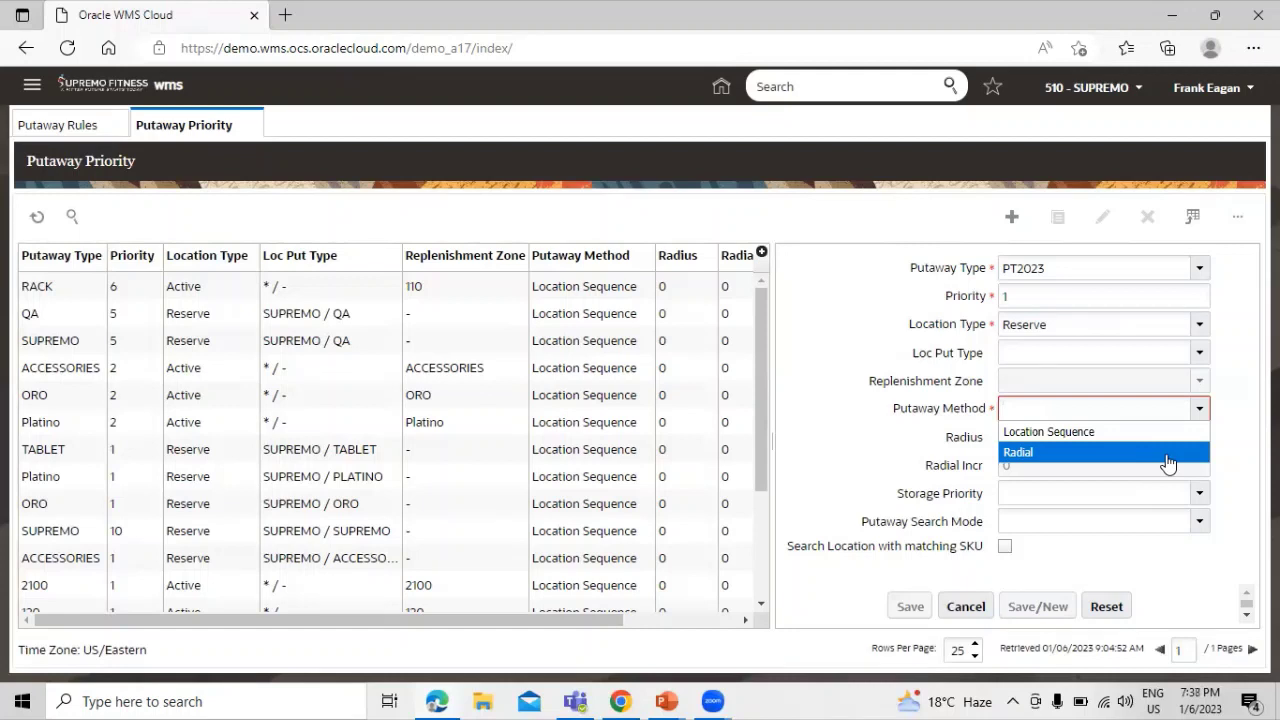
pyautogui.click(1166, 455)
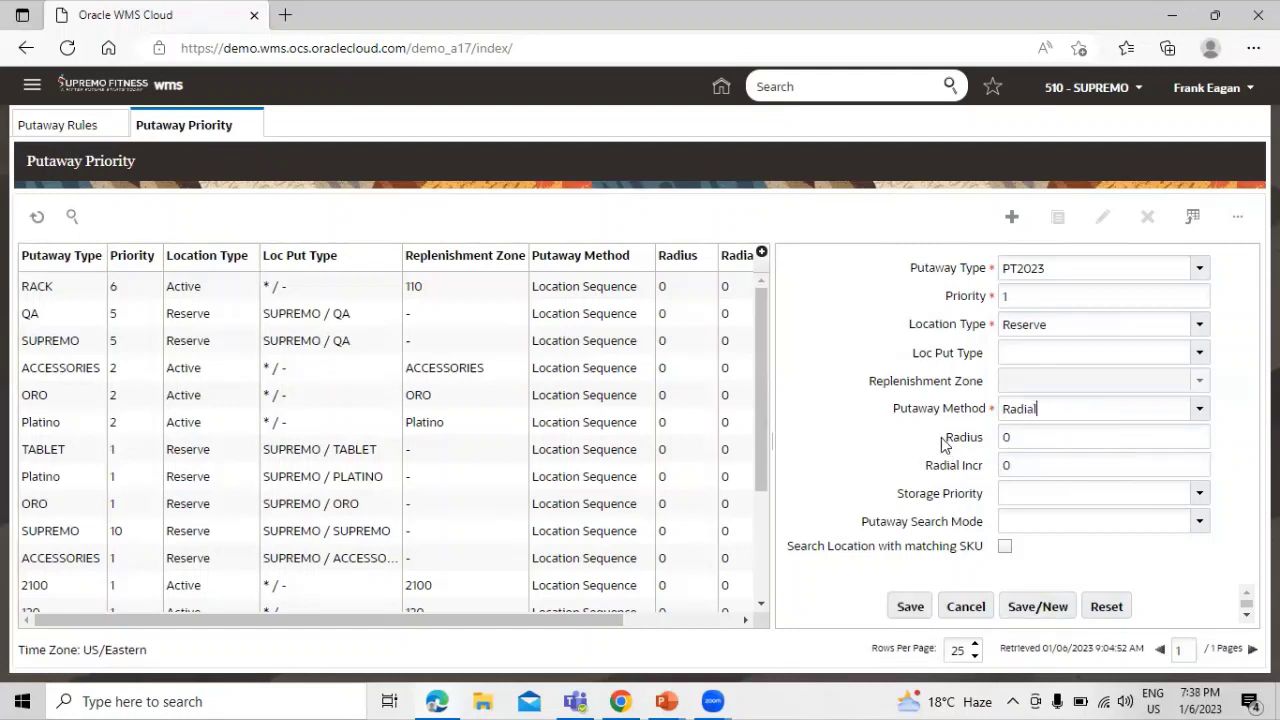
pyautogui.doubleClick(1049, 430)
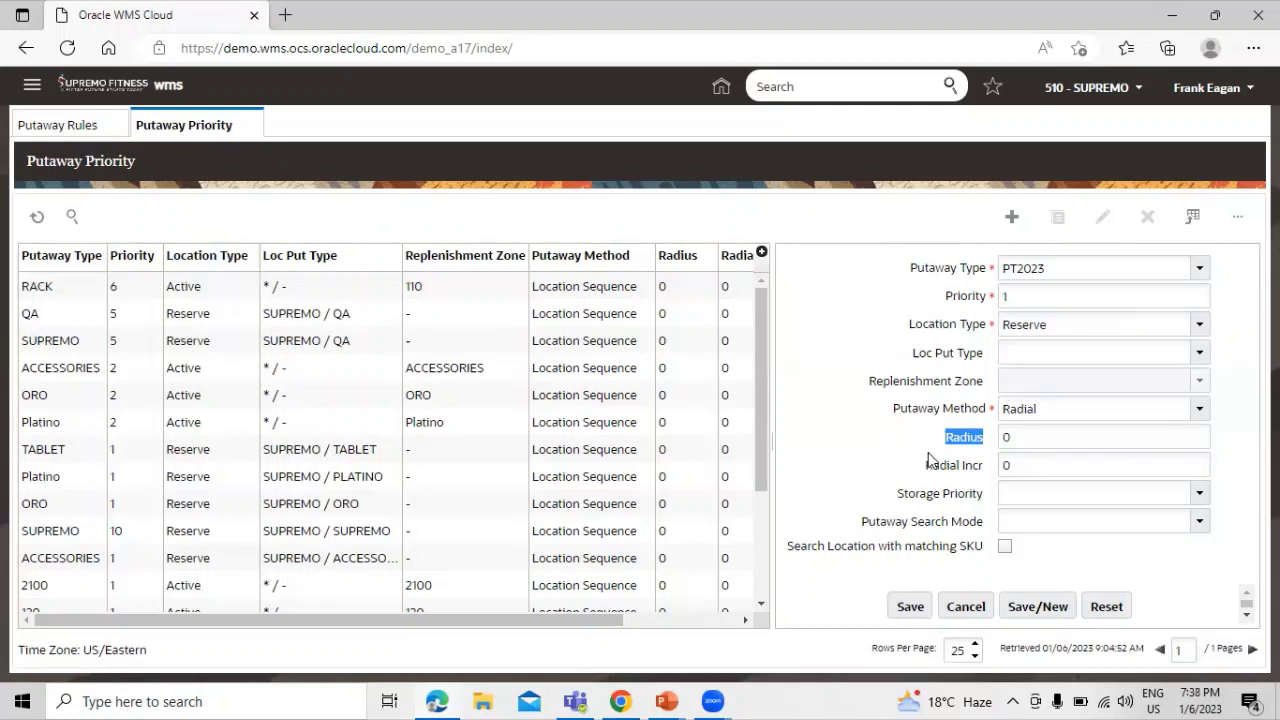
pyautogui.moveTo(922, 465); pyautogui.dragTo(1016, 454)
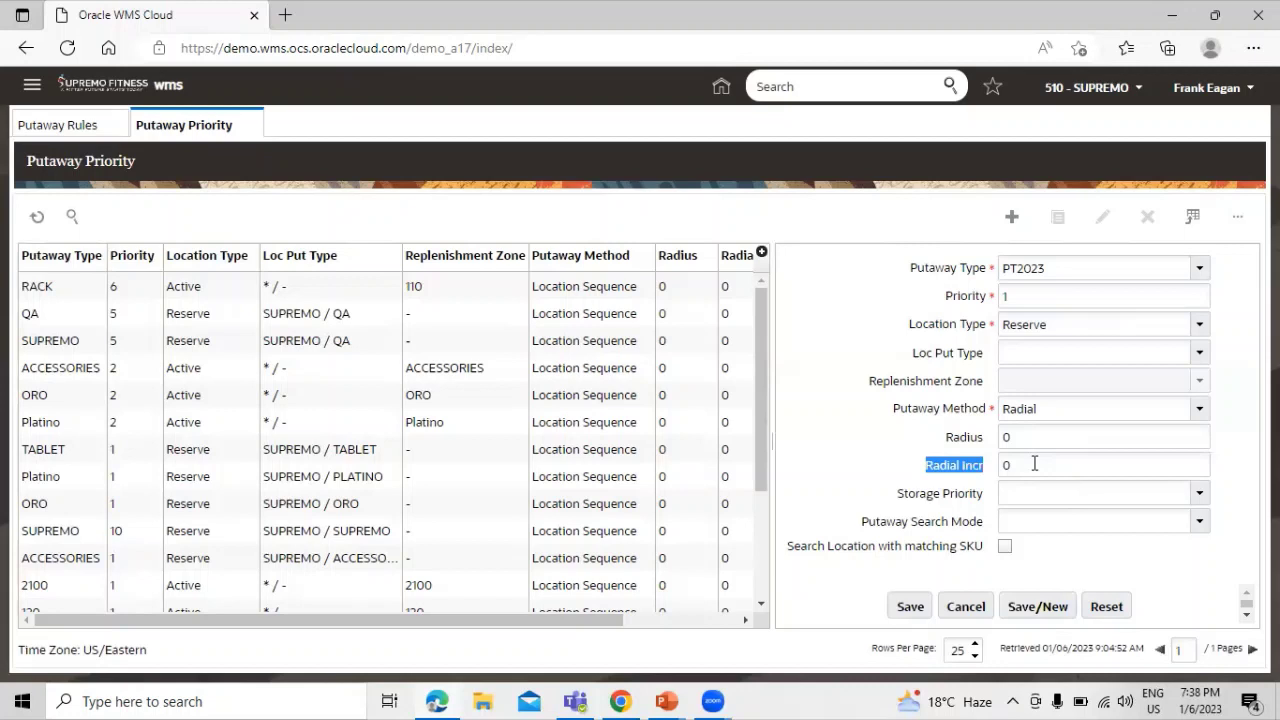
pyautogui.click(863, 450)
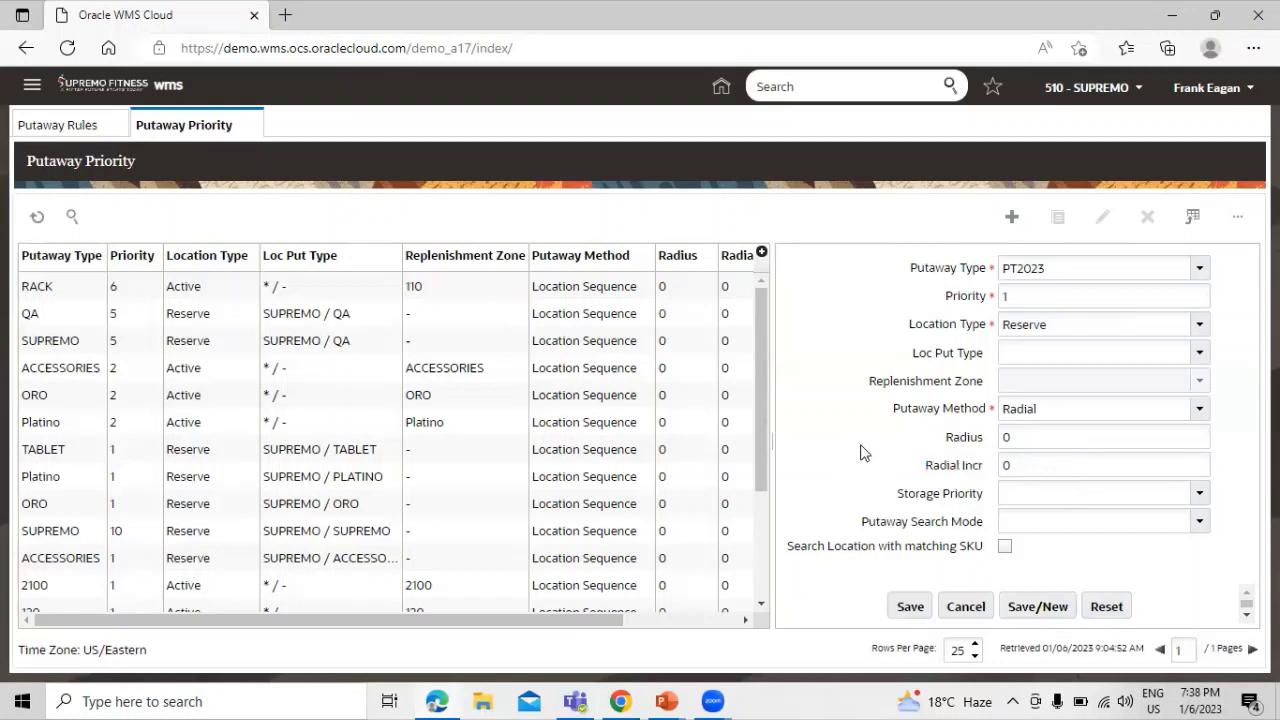
# Step: Set the putaway method of the PT2023 priority record to Location Sequence
pyautogui.click(1200, 410)
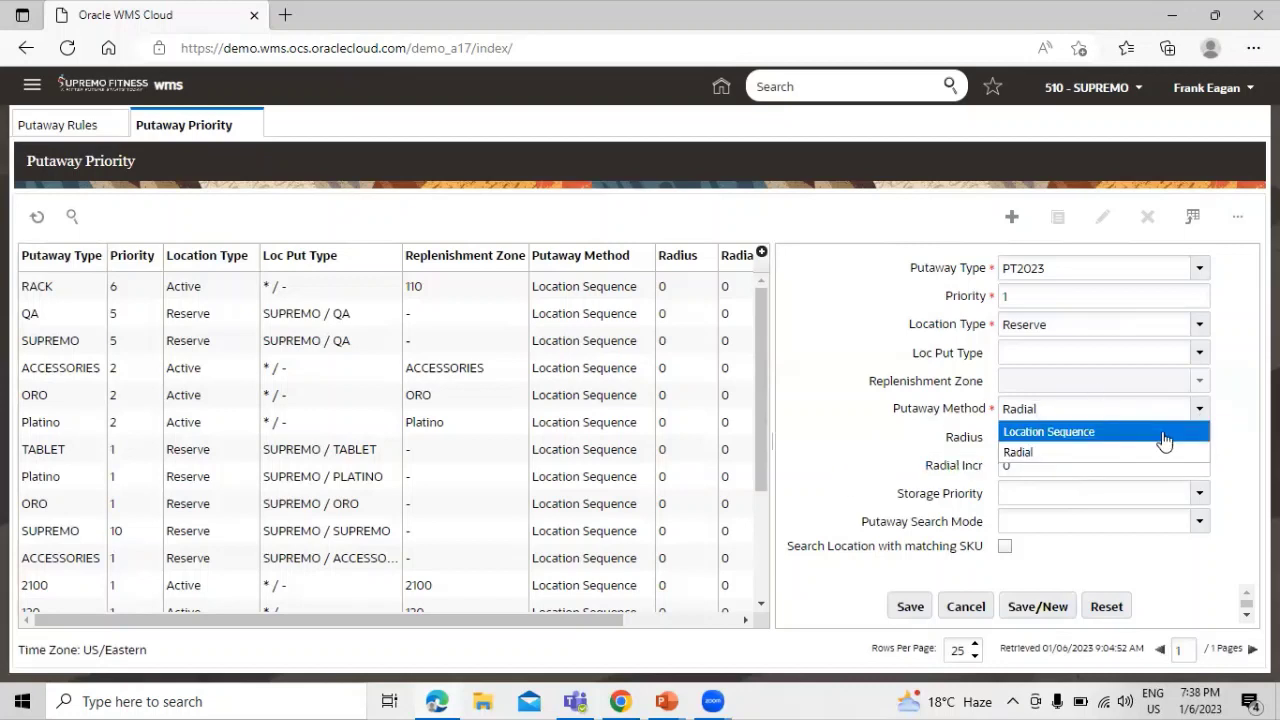
pyautogui.click(1160, 435)
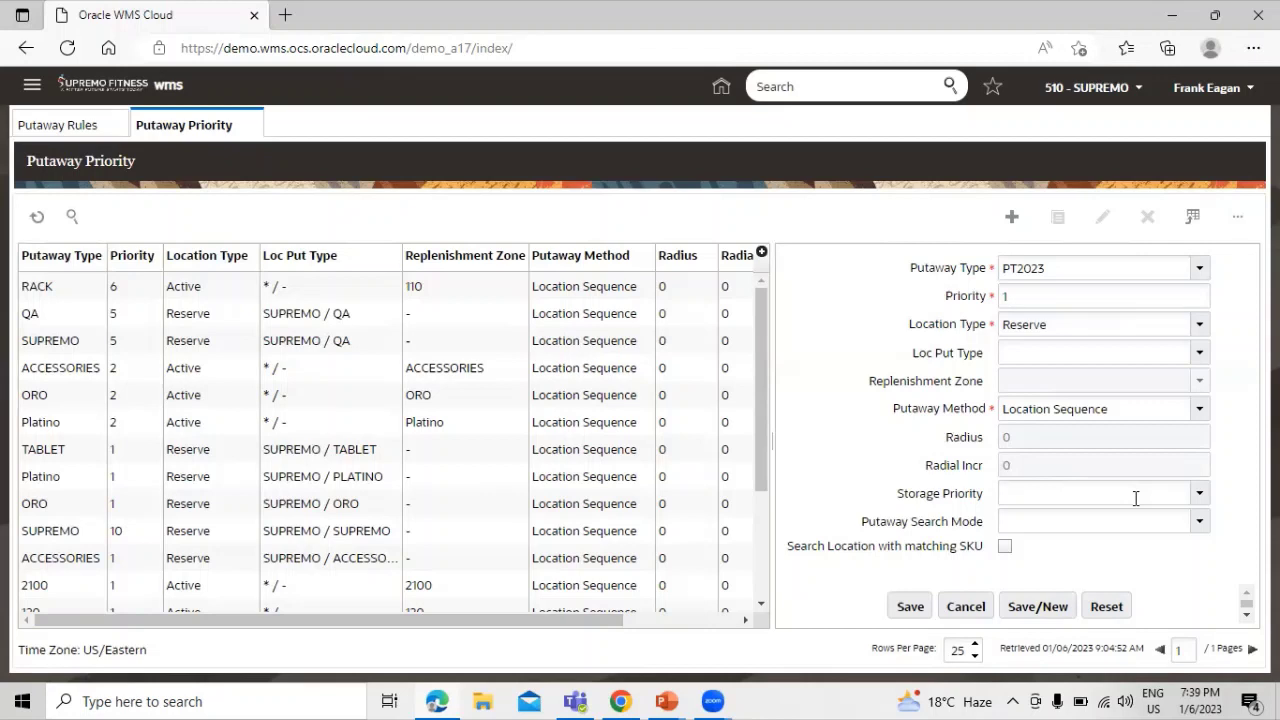
# Step: Set the storage priority to Less than or equal to priority date and the putaway search mode to Most Empty by LPNs
pyautogui.click(1200, 493)
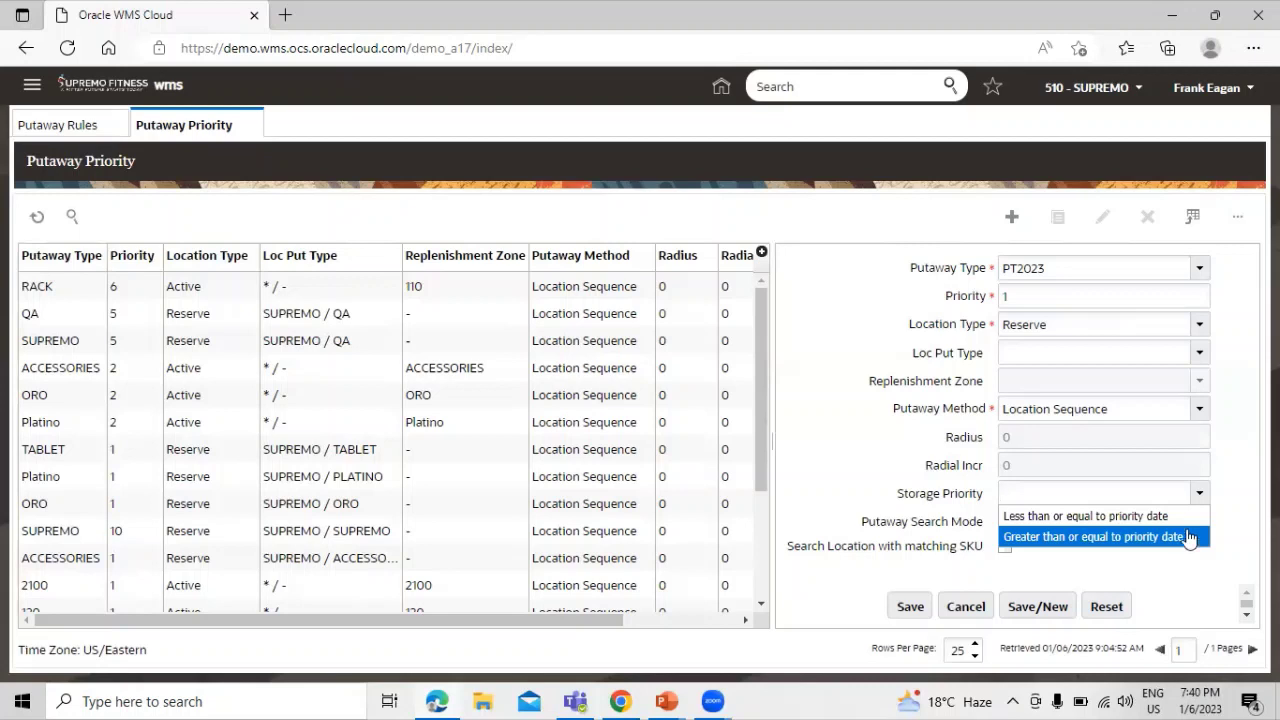
pyautogui.click(1042, 516)
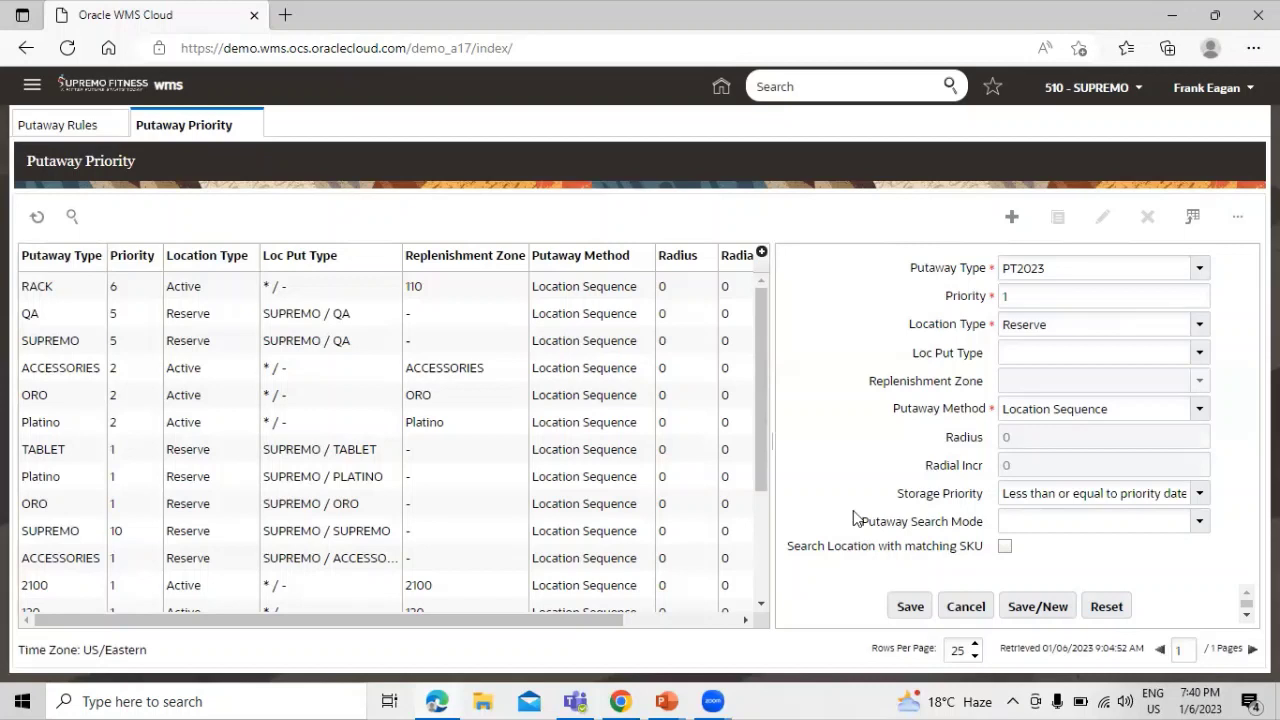
pyautogui.click(1199, 521)
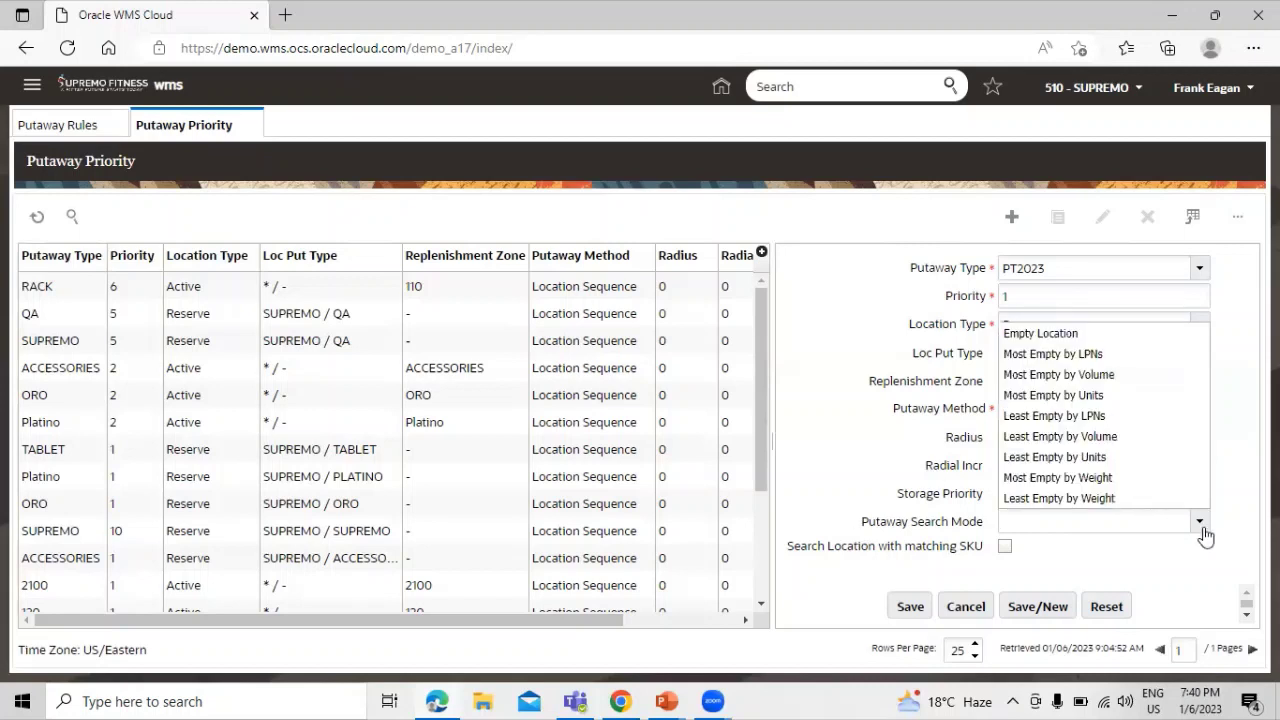
pyautogui.click(1147, 357)
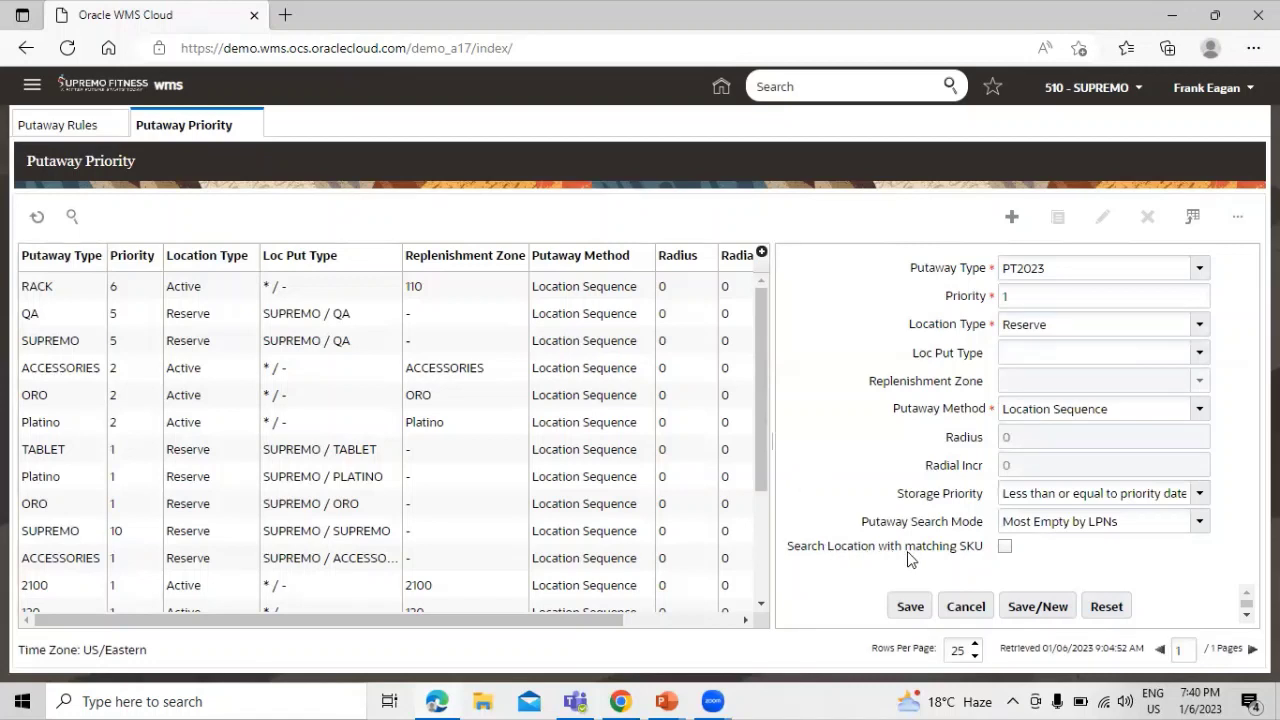
# Step: Switch Search Location with matching SKU on and off again, and try to save the PT2023 priority record
pyautogui.click(1008, 548)
pyautogui.click(1006, 547)
pyautogui.click(900, 607)
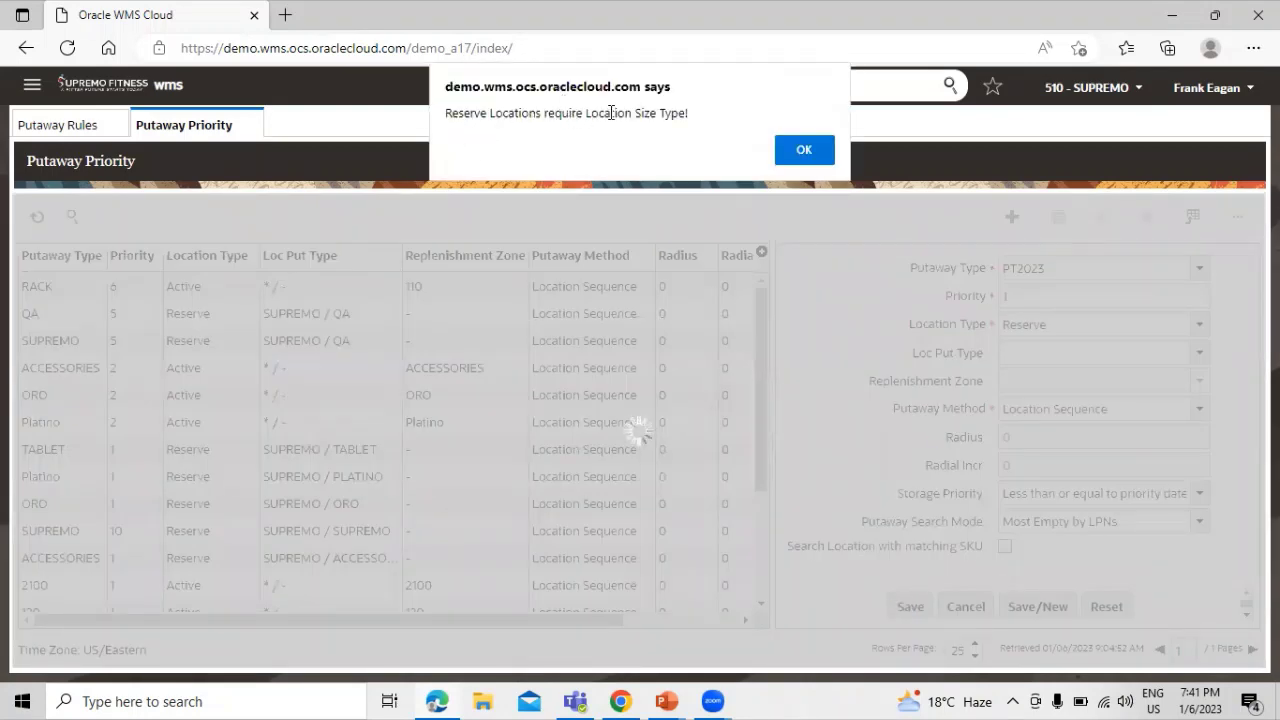
pyautogui.click(806, 155)
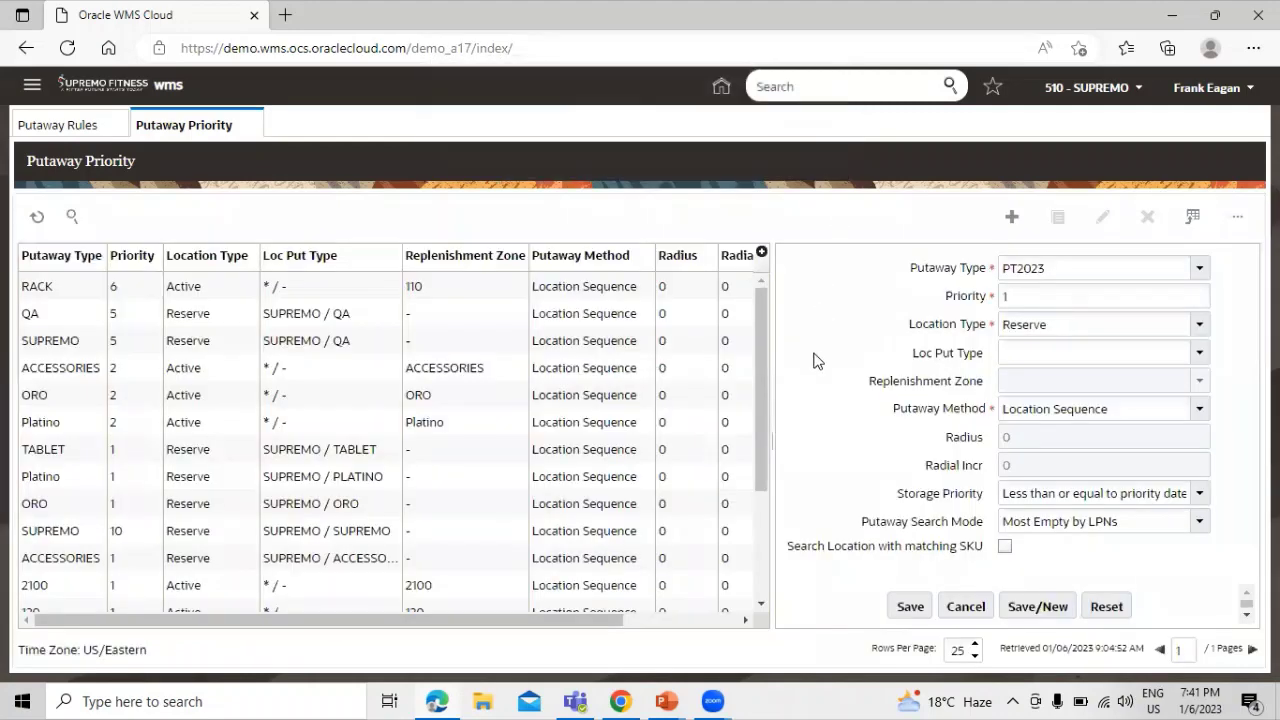
# Step: Set the Loc Put Type of the PT2023 priority record to SUPREMO / LOC_PT_2023 and save the record
pyautogui.moveTo(914, 355); pyautogui.dragTo(990, 362)
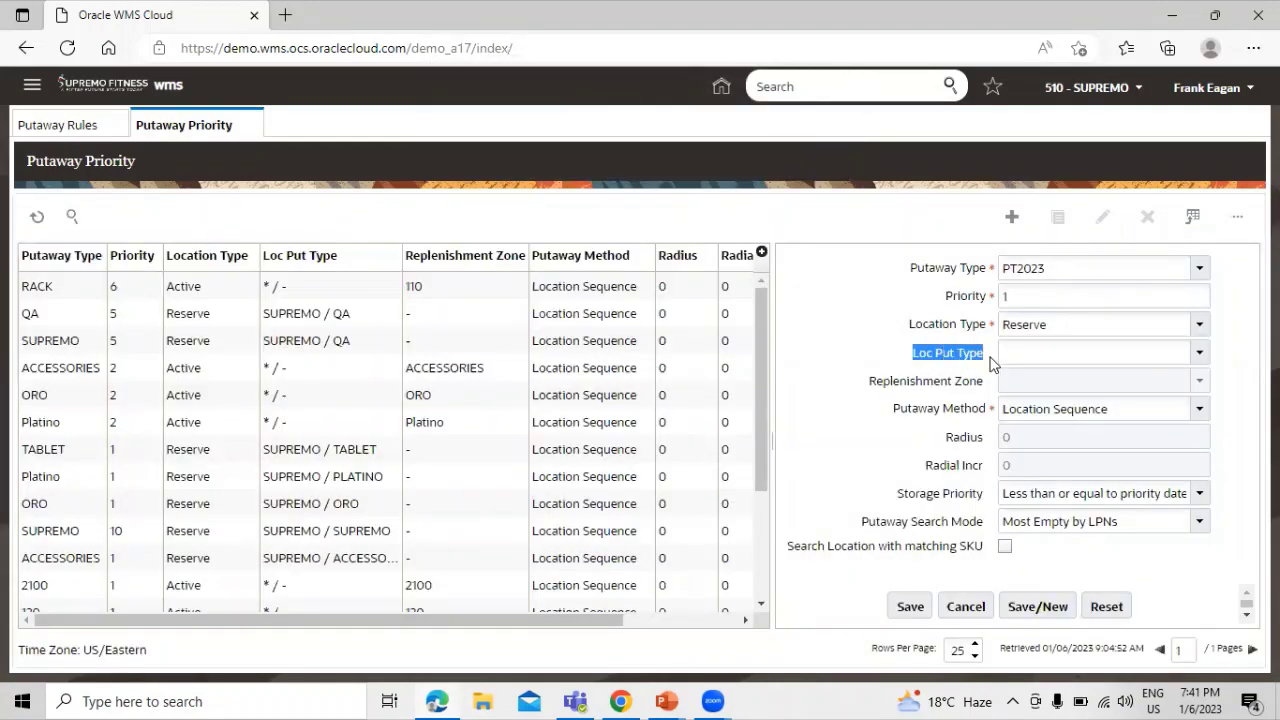
pyautogui.click(1199, 353)
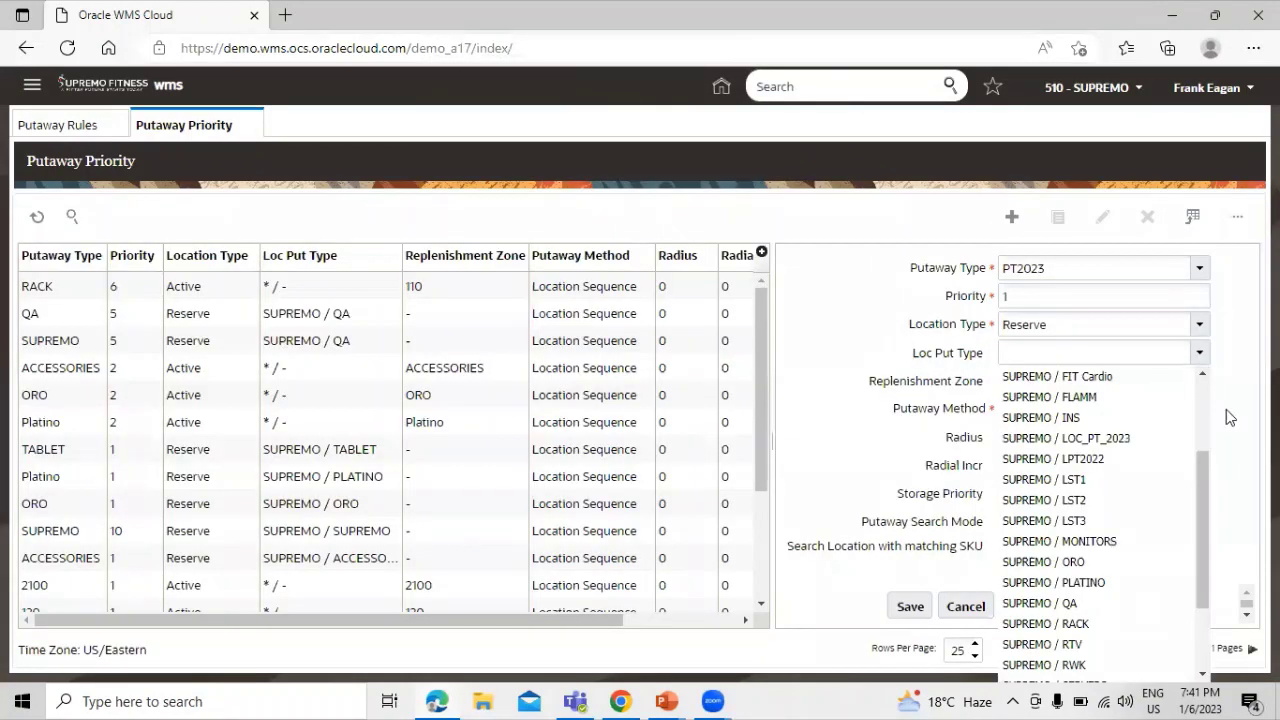
pyautogui.click(1136, 441)
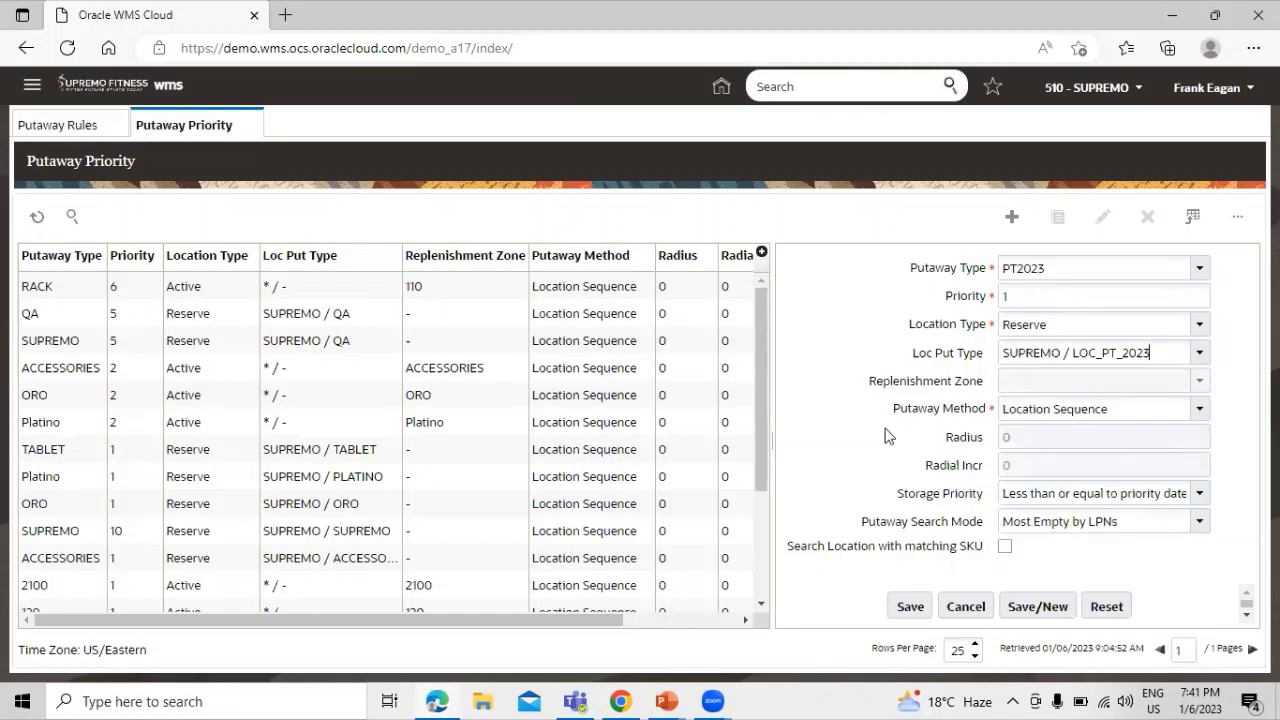
pyautogui.click(909, 607)
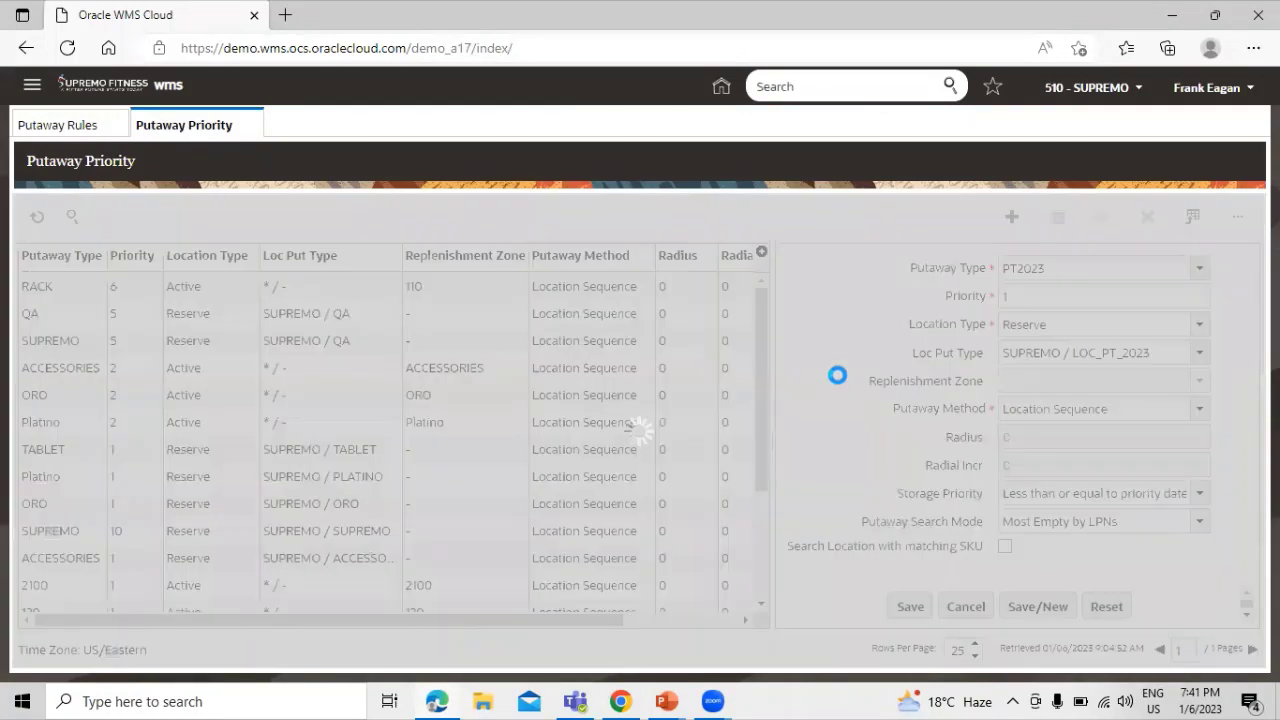